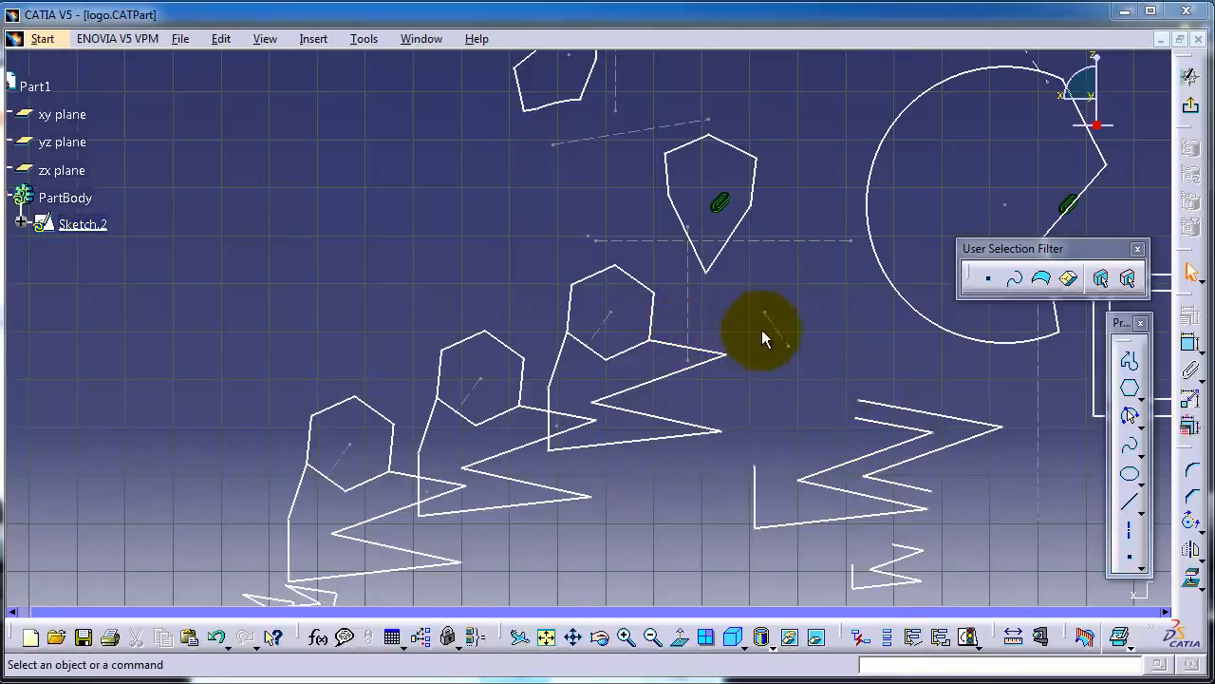
pyautogui.moveTo(765, 336)
pyautogui.mouseDown(button='middle')
pyautogui.moveTo(776, 342)
pyautogui.moveTo(718, 307)
pyautogui.moveTo(697, 262)
pyautogui.mouseUp(button='middle')
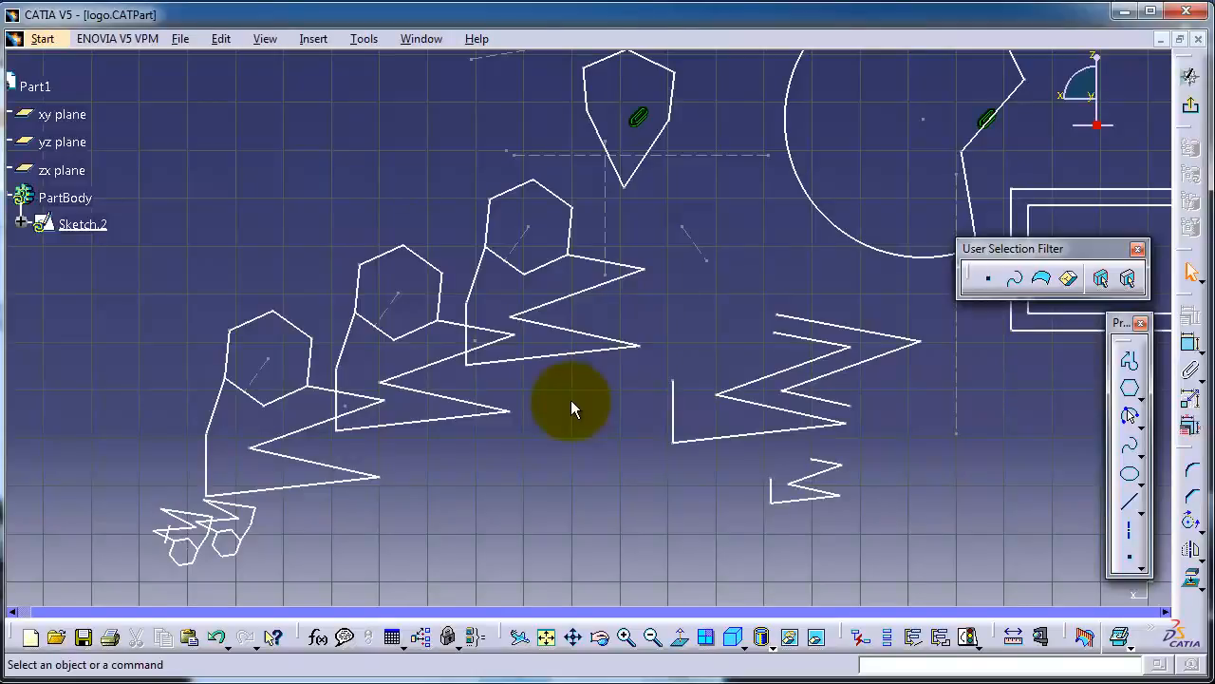
pyautogui.moveTo(393, 197)
pyautogui.mouseDown(button='middle')
pyautogui.moveTo(477, 248)
pyautogui.moveTo(485, 212)
pyautogui.moveTo(589, 217)
pyautogui.moveTo(455, 221)
pyautogui.moveTo(361, 253)
pyautogui.moveTo(377, 355)
pyautogui.moveTo(435, 361)
pyautogui.mouseUp(button='middle')
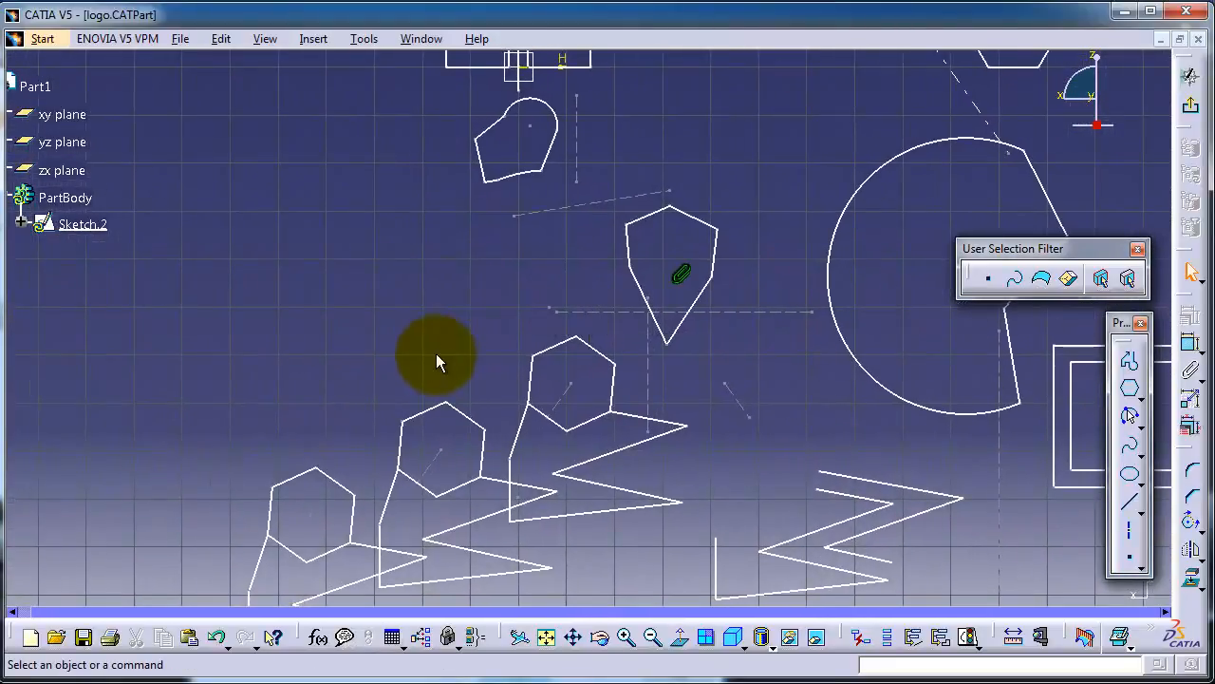
pyautogui.moveTo(265, 233); pyautogui.dragTo(334, 236, button='middle')
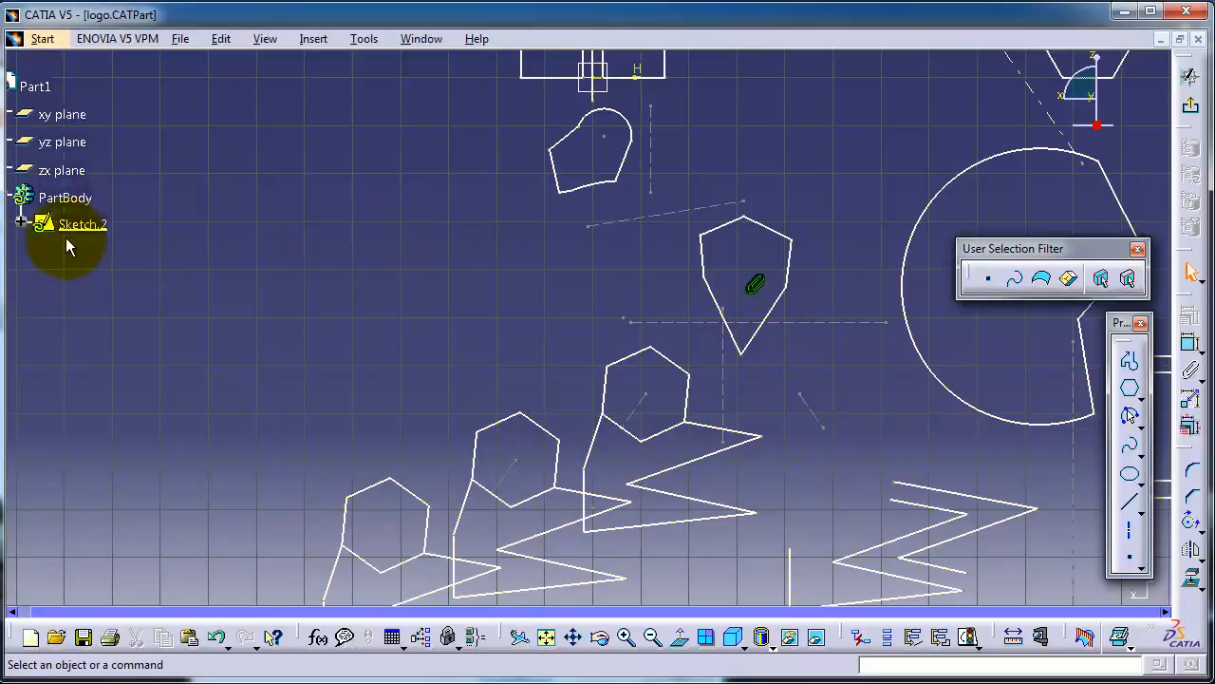
pyautogui.moveTo(377, 272)
pyautogui.mouseDown(button='middle')
pyautogui.moveTo(395, 256)
pyautogui.moveTo(330, 216)
pyautogui.moveTo(334, 271)
pyautogui.mouseUp(button='middle')
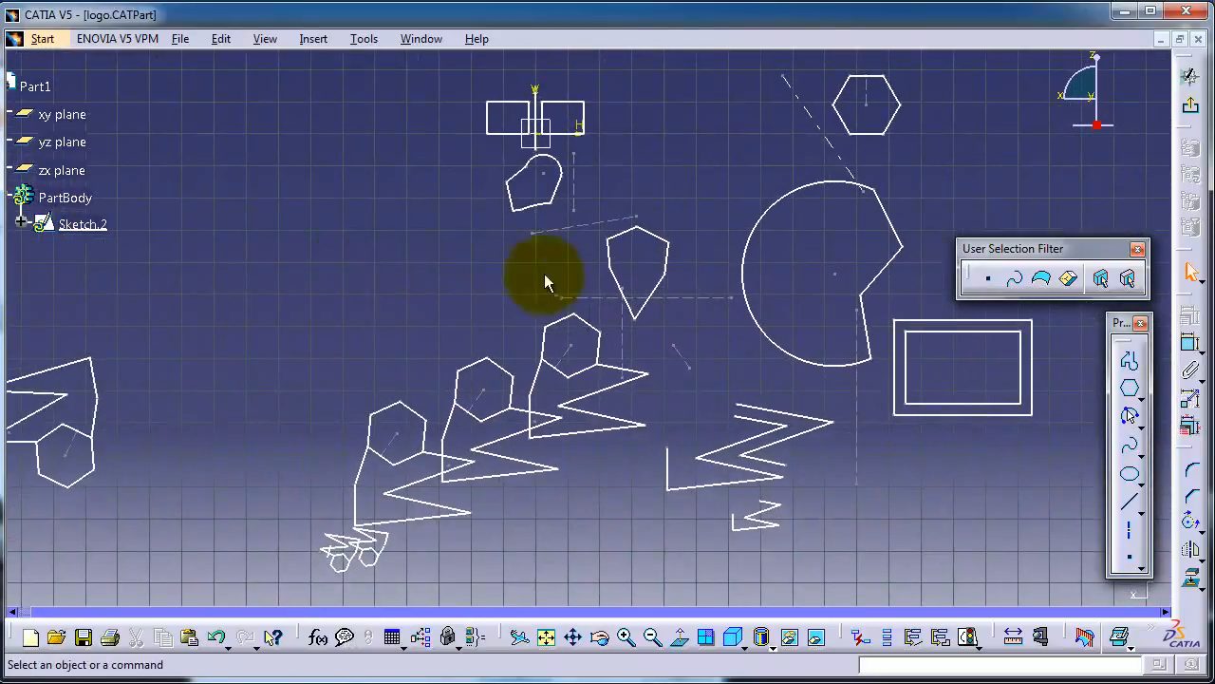
pyautogui.moveTo(685, 189)
pyautogui.mouseDown(button='middle')
pyautogui.moveTo(542, 171)
pyautogui.moveTo(598, 174)
pyautogui.mouseUp(button='middle')
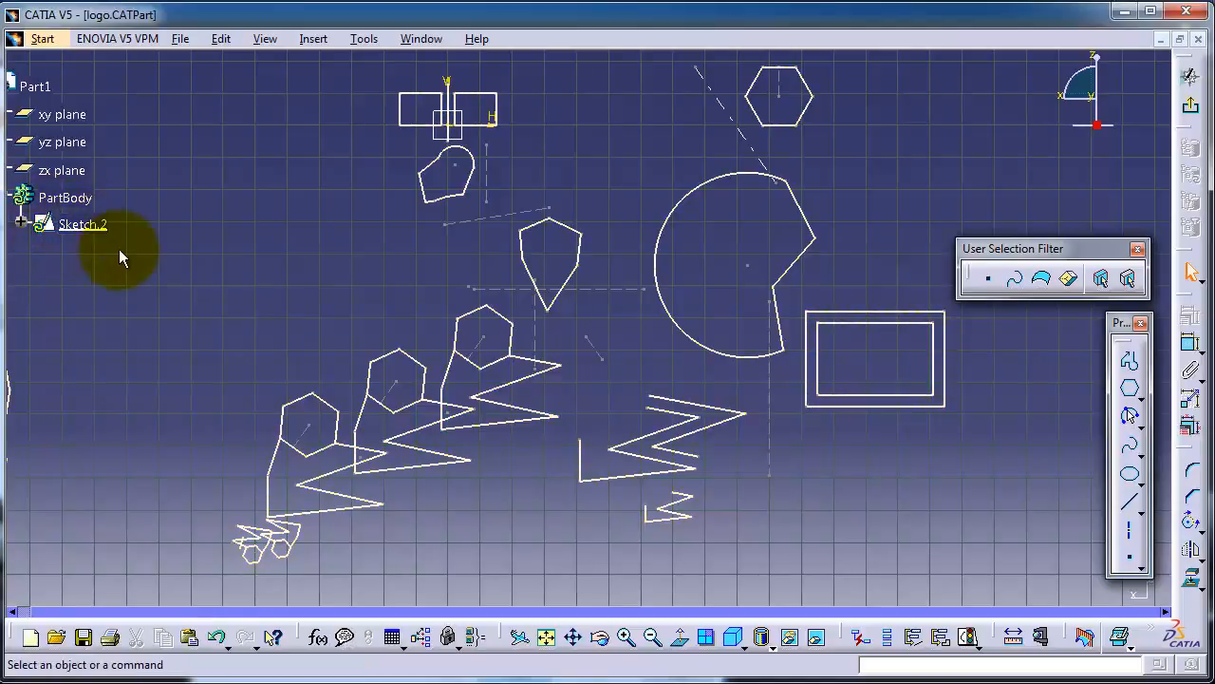
# Scroll the specification tree up and down, and enlarge its text slightly.
pyautogui.scroll(4, 129, 183)
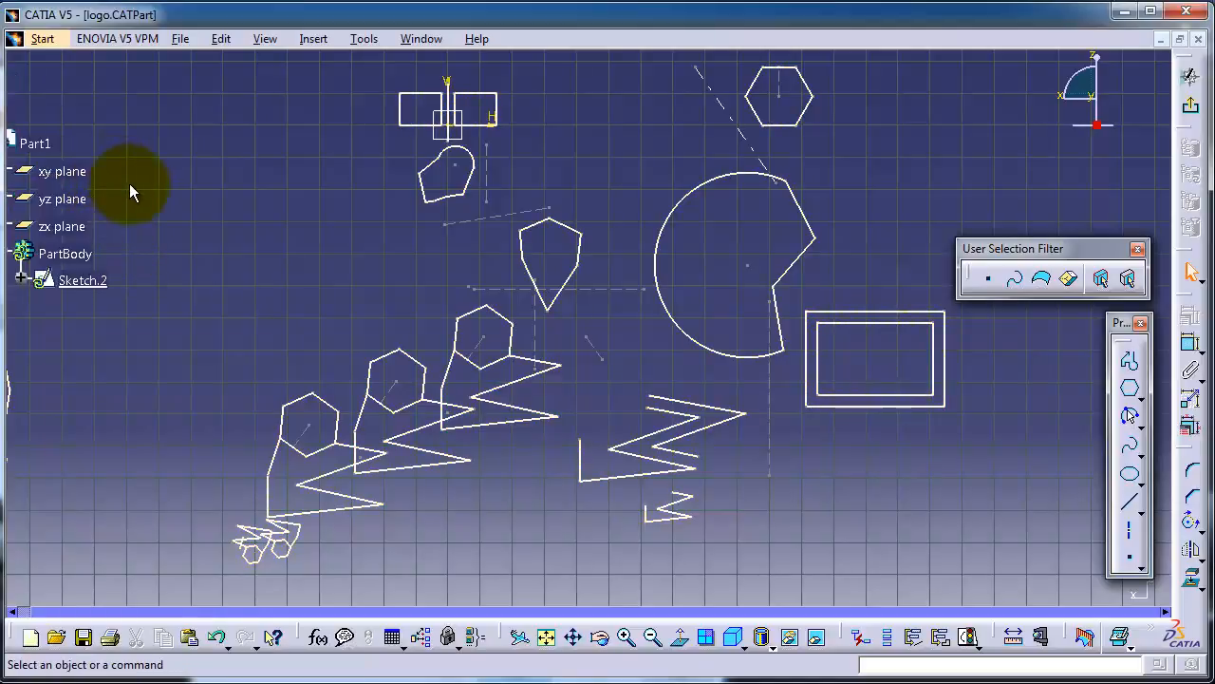
pyautogui.scroll(-3, 129, 183)
pyautogui.scroll(-2, 131, 184)
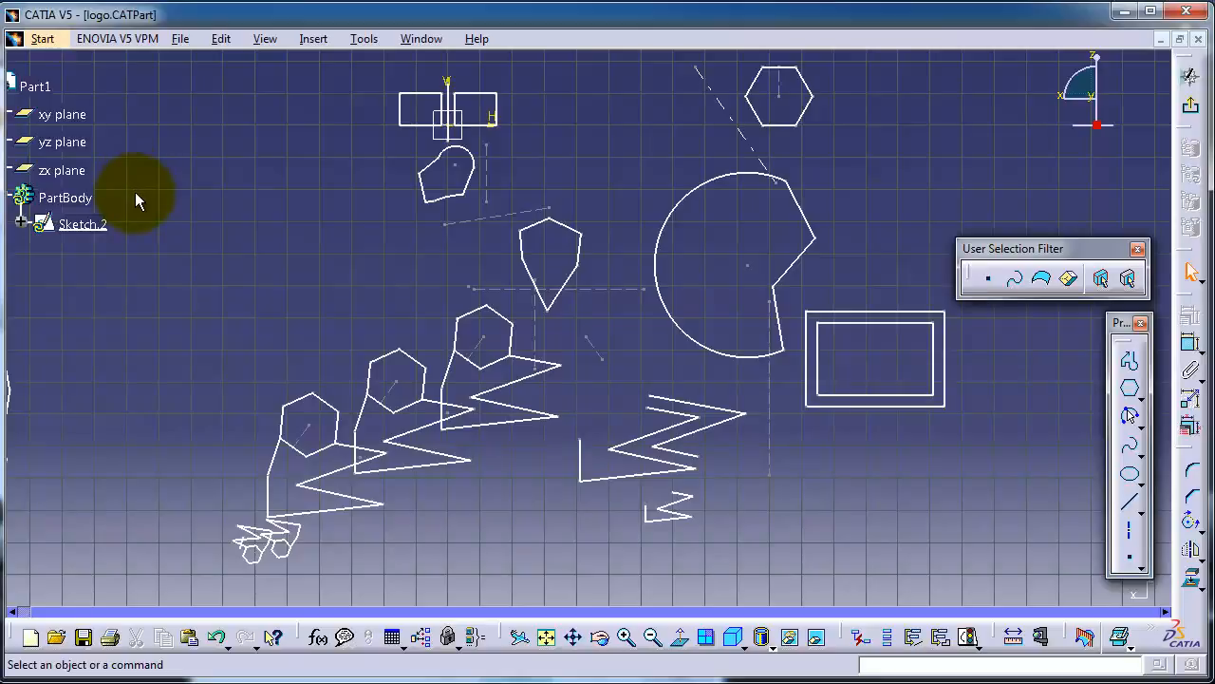
pyautogui.keyDown('ctrl'); pyautogui.scroll(3, 135, 192); pyautogui.keyUp('ctrl')
pyautogui.keyDown('ctrl'); pyautogui.scroll(-2, 135, 192); pyautogui.keyUp('ctrl')
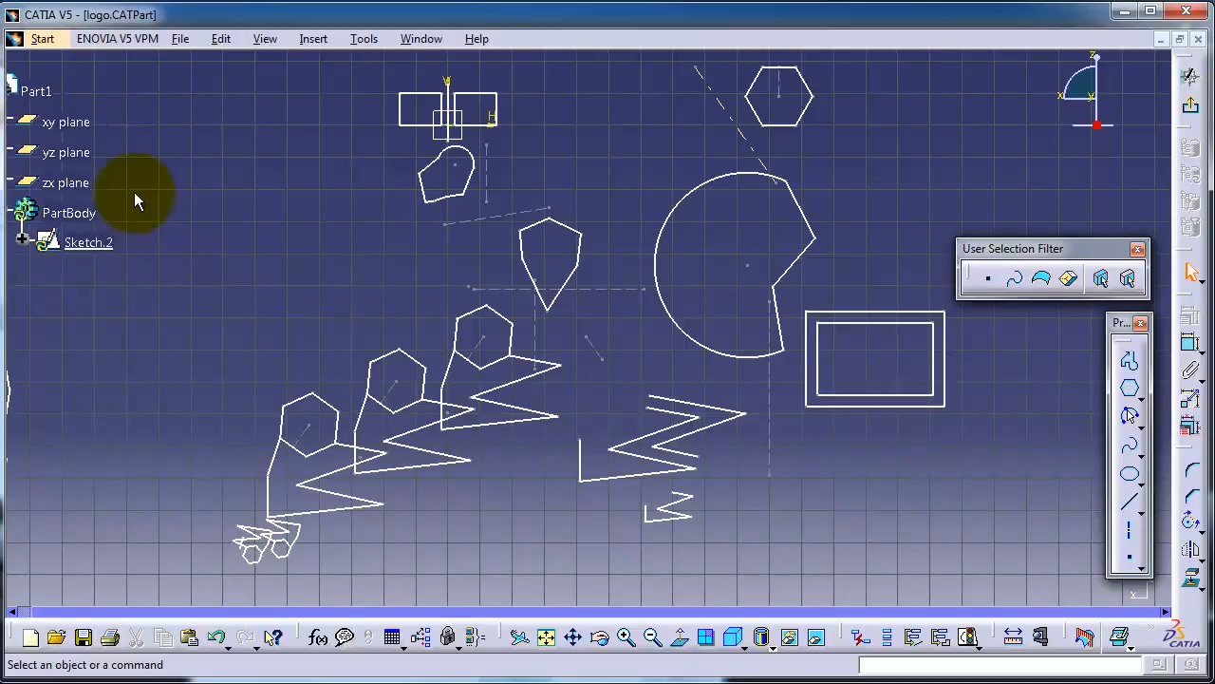
pyautogui.keyDown('ctrl'); pyautogui.scroll(-2, 135, 194); pyautogui.keyUp('ctrl')
pyautogui.keyDown('ctrl'); pyautogui.scroll(2, 135, 198); pyautogui.keyUp('ctrl')
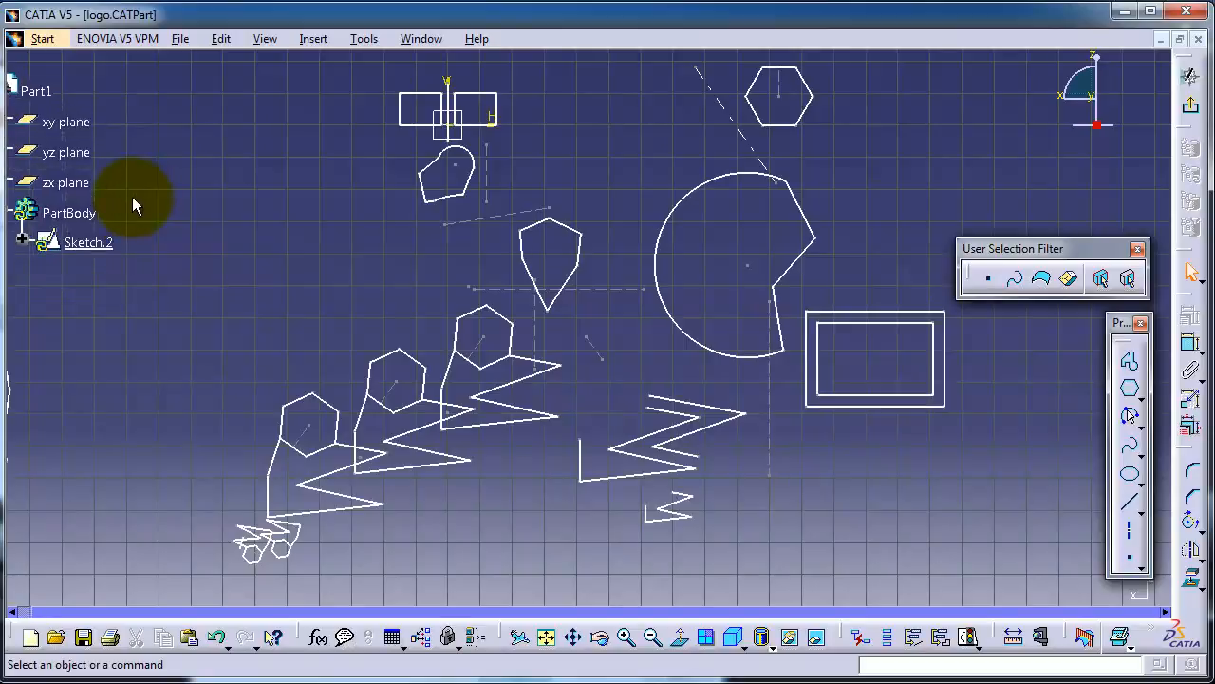
pyautogui.keyDown('ctrl'); pyautogui.scroll(1, 133, 196); pyautogui.keyUp('ctrl')
pyautogui.keyDown('ctrl'); pyautogui.scroll(-2, 137, 196); pyautogui.keyUp('ctrl')
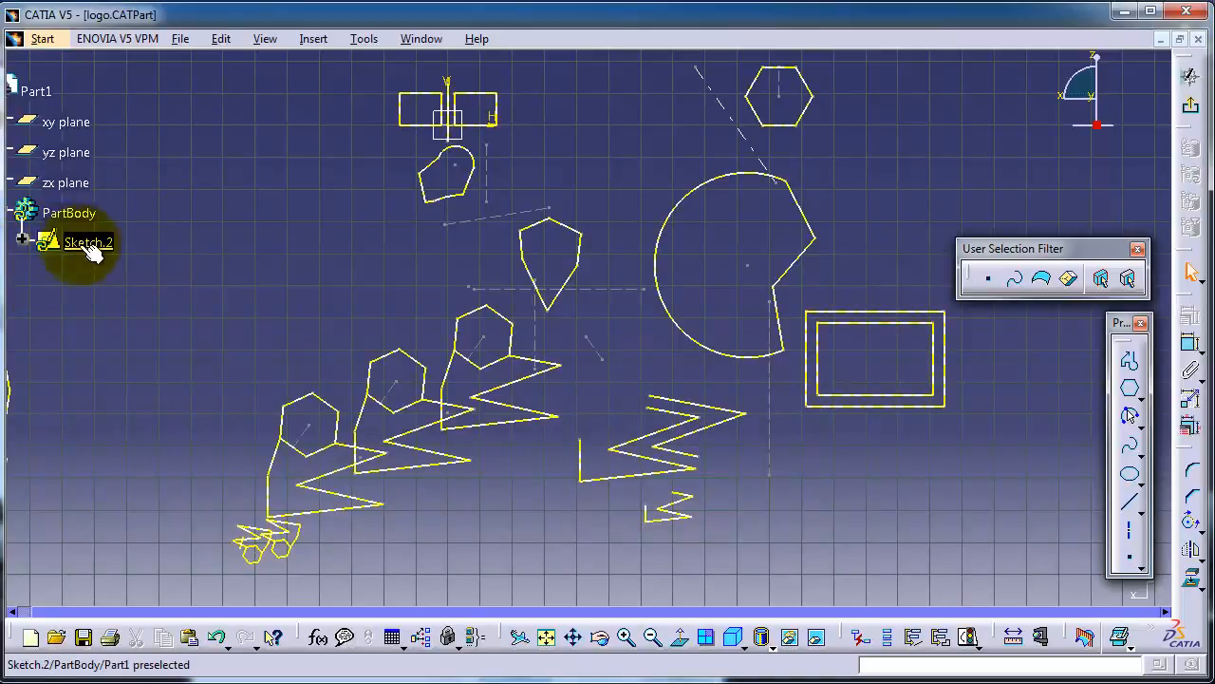
# Expand Sketch.2 down to its geometry list and select Line.1, Line.3 and a few sketch edges to match tree entries with the drawing.
pyautogui.click(23, 243)
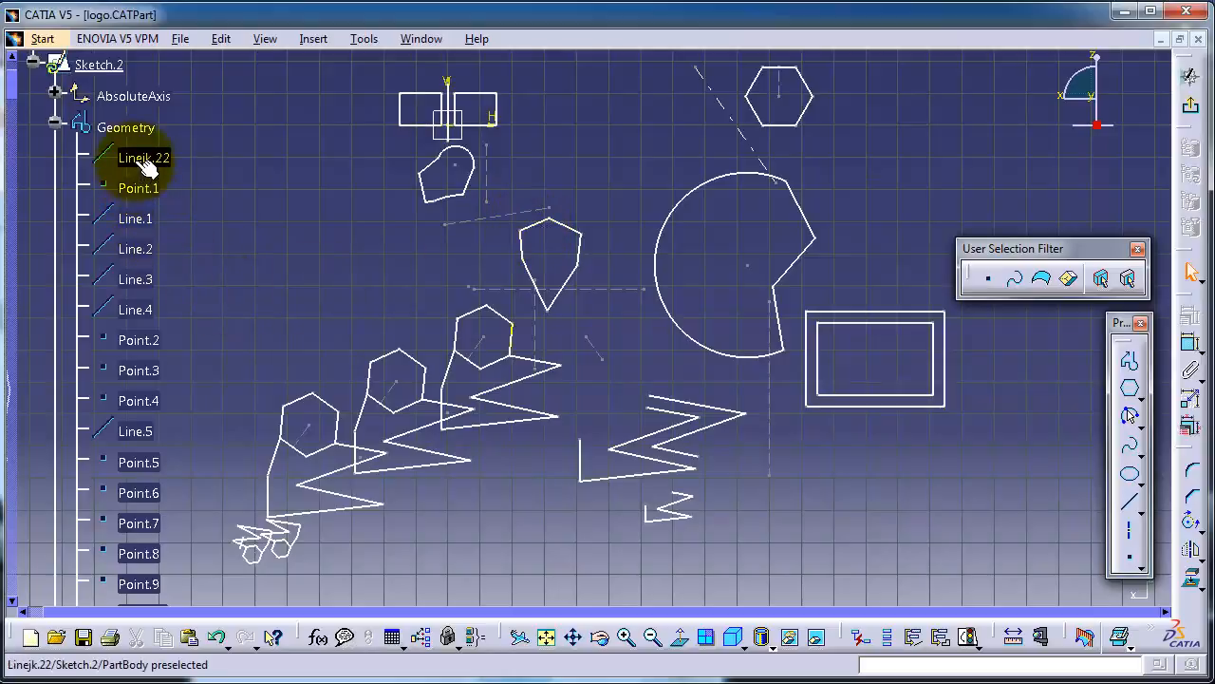
pyautogui.click(398, 359)
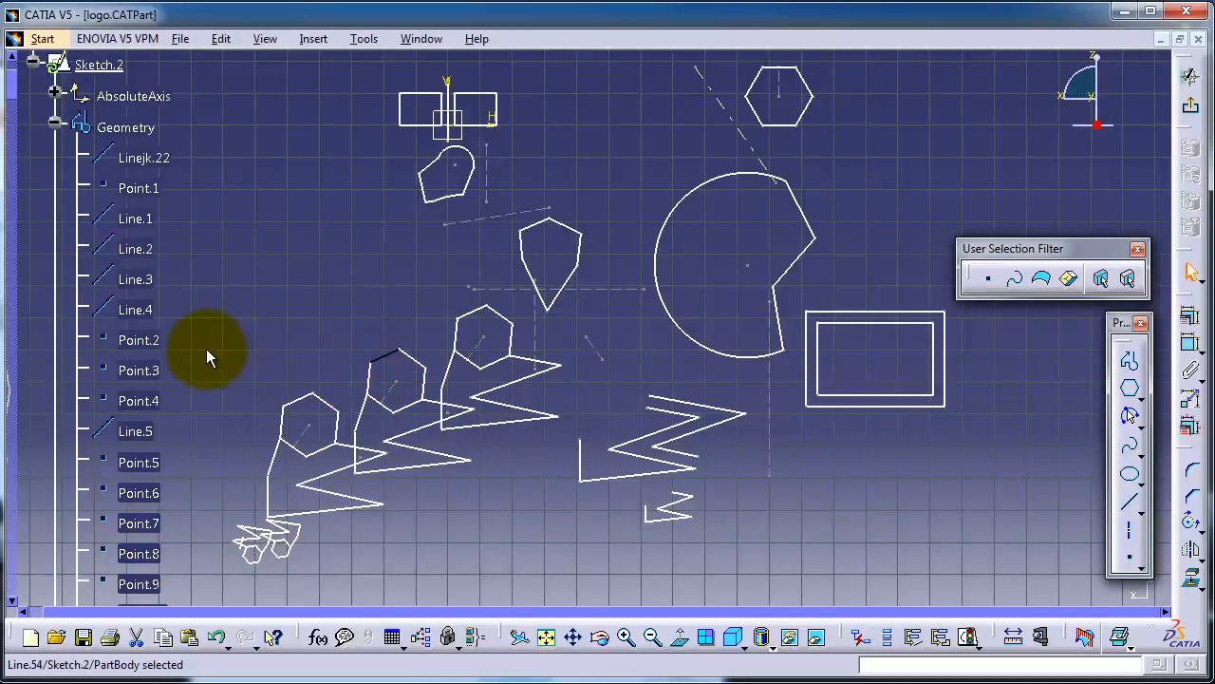
pyautogui.scroll(-3, 203, 352)
pyautogui.scroll(-5, 203, 351)
pyautogui.scroll(10, 197, 333)
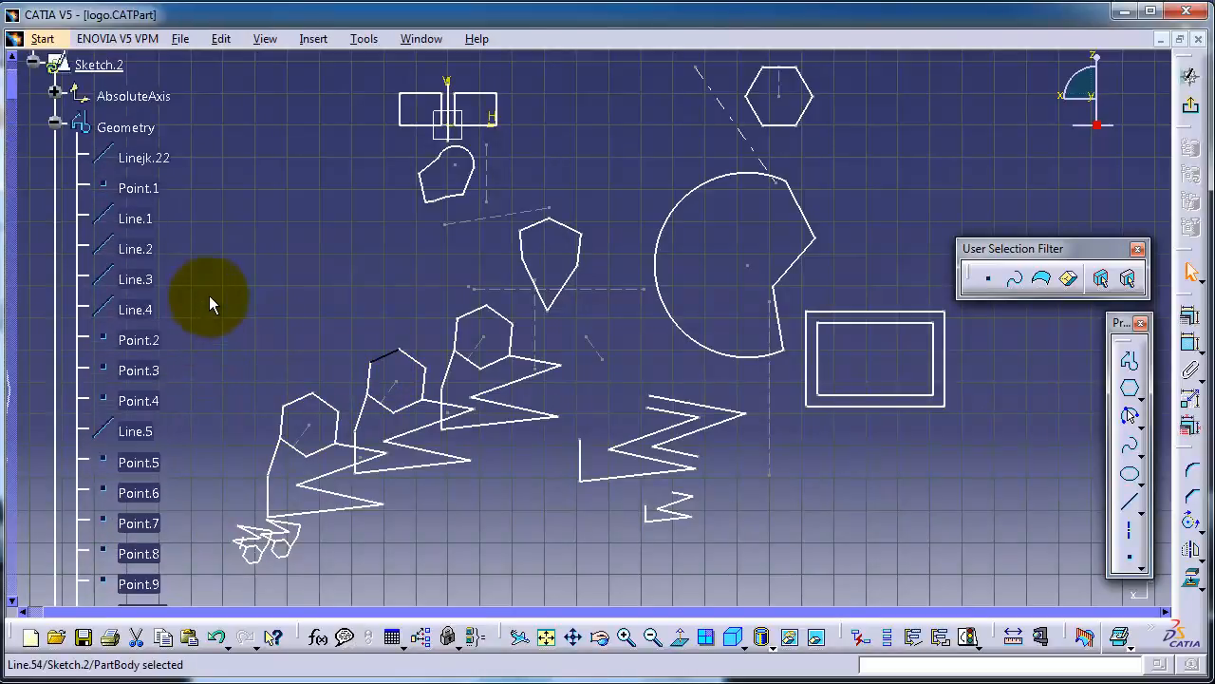
pyautogui.click(136, 220)
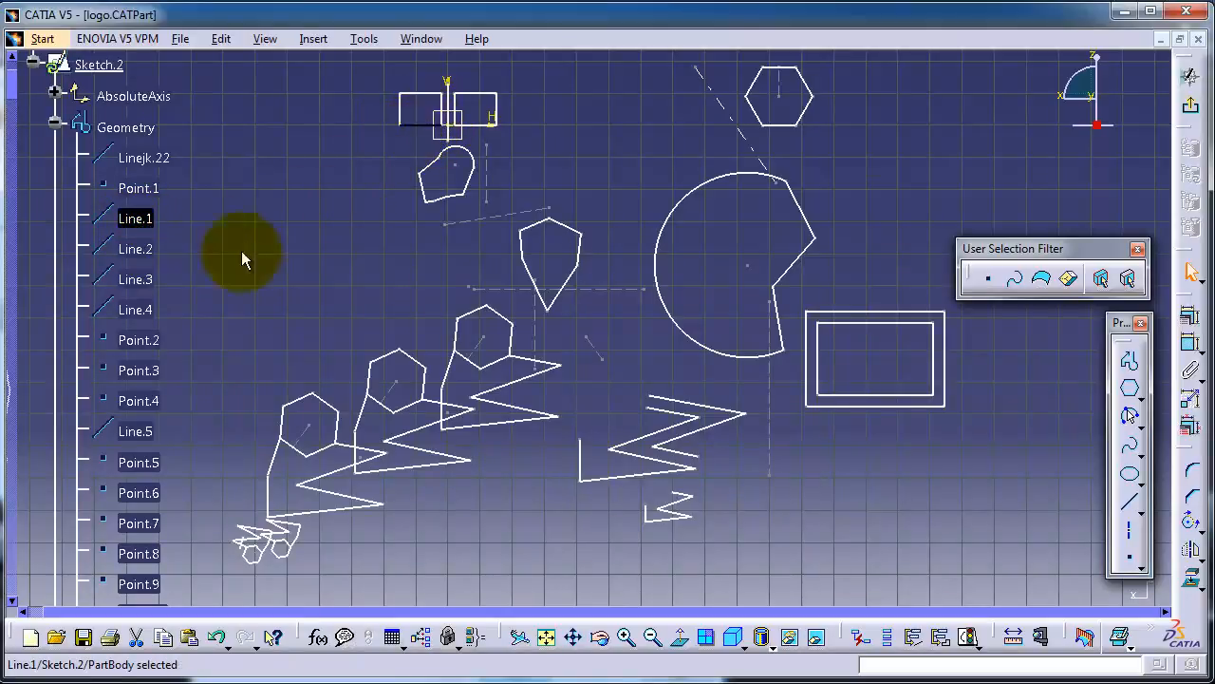
pyautogui.click(136, 278)
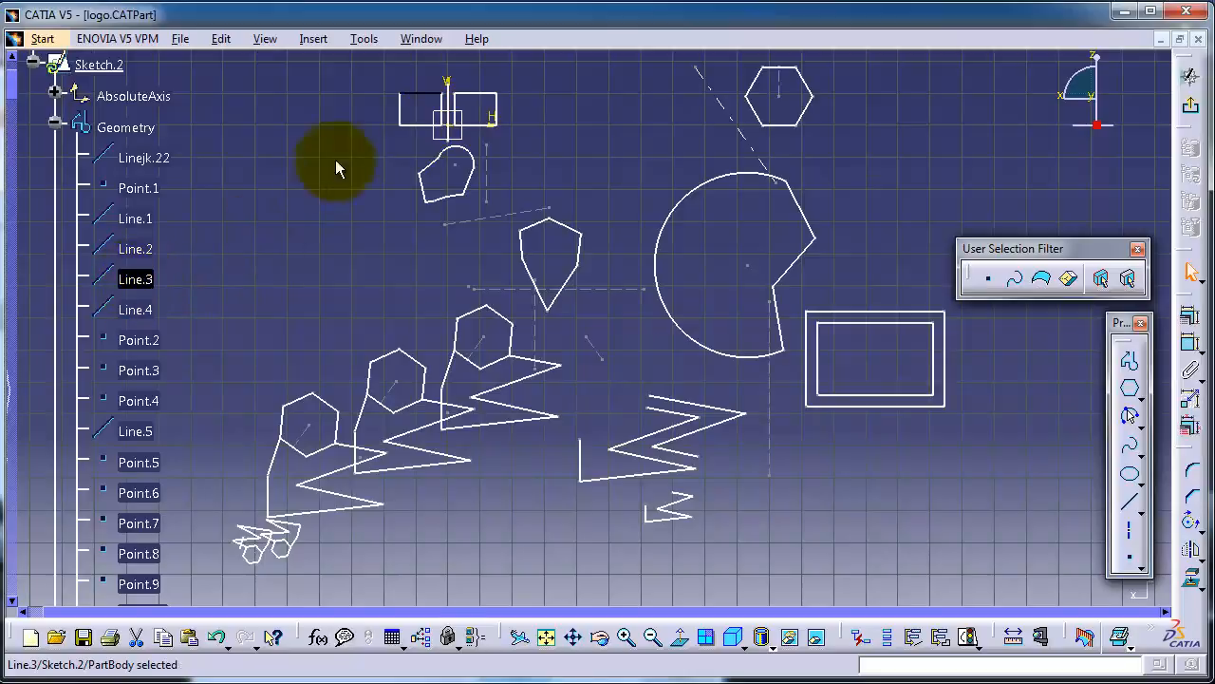
pyautogui.click(568, 228)
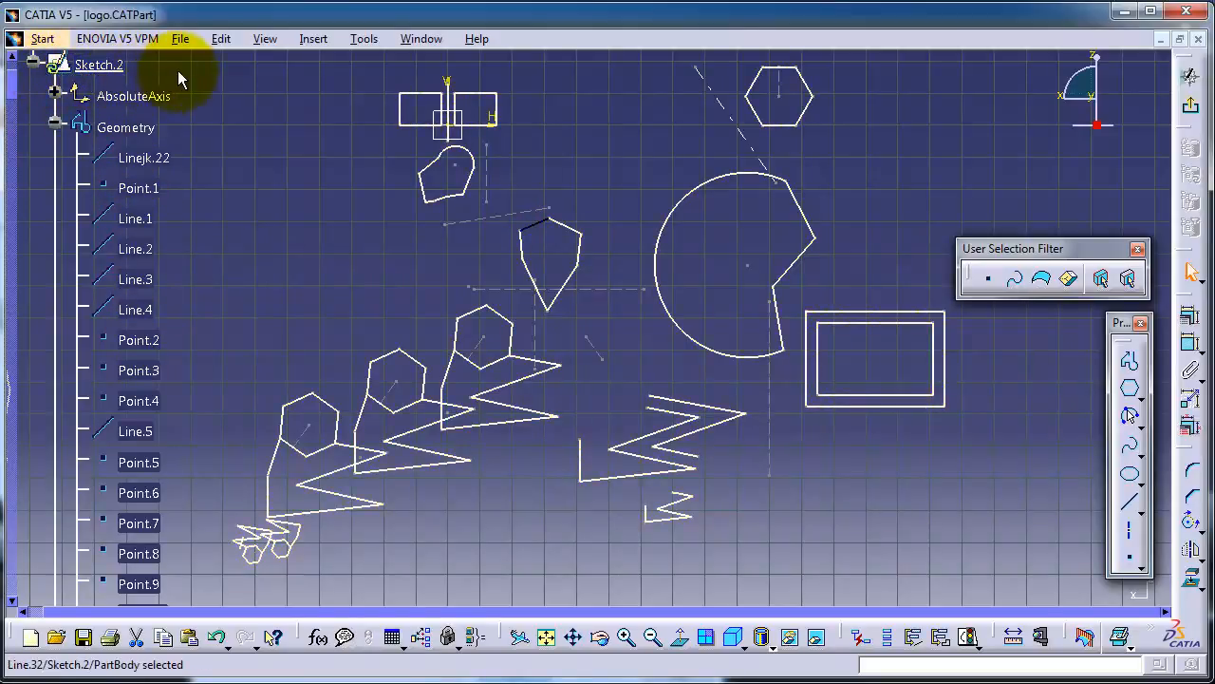
# Rename Sketch.2 as "main sketch" in its feature properties.
pyautogui.rightClick(101, 72)
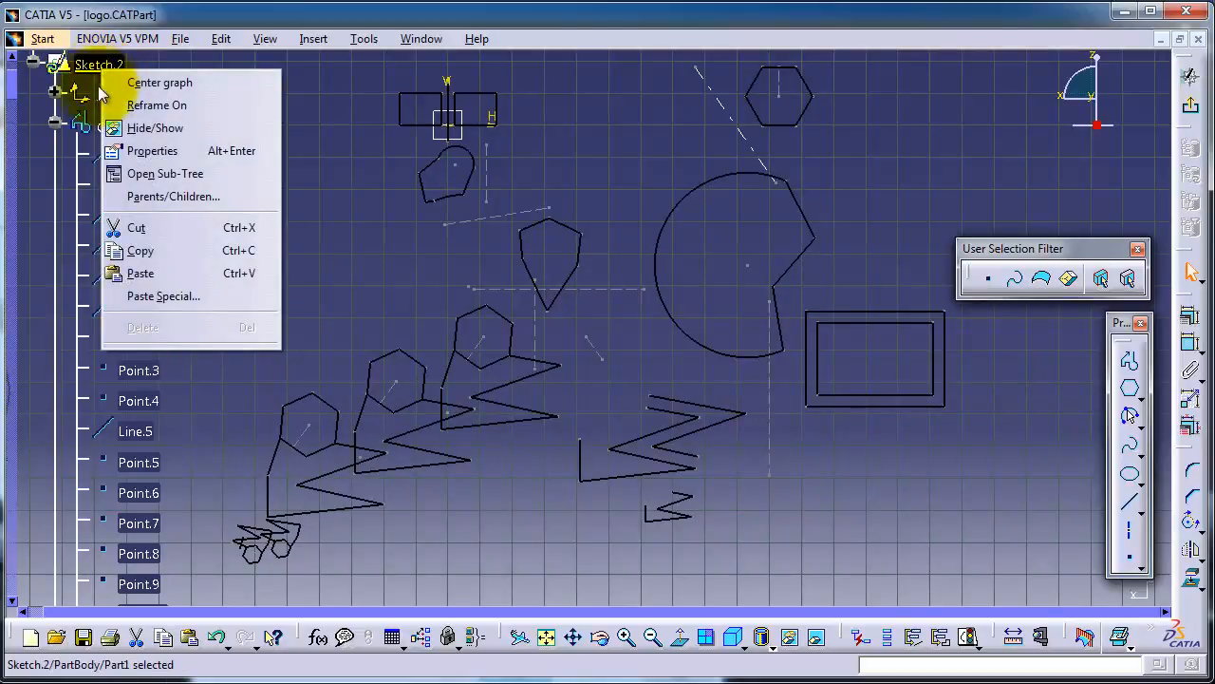
pyautogui.click(132, 151)
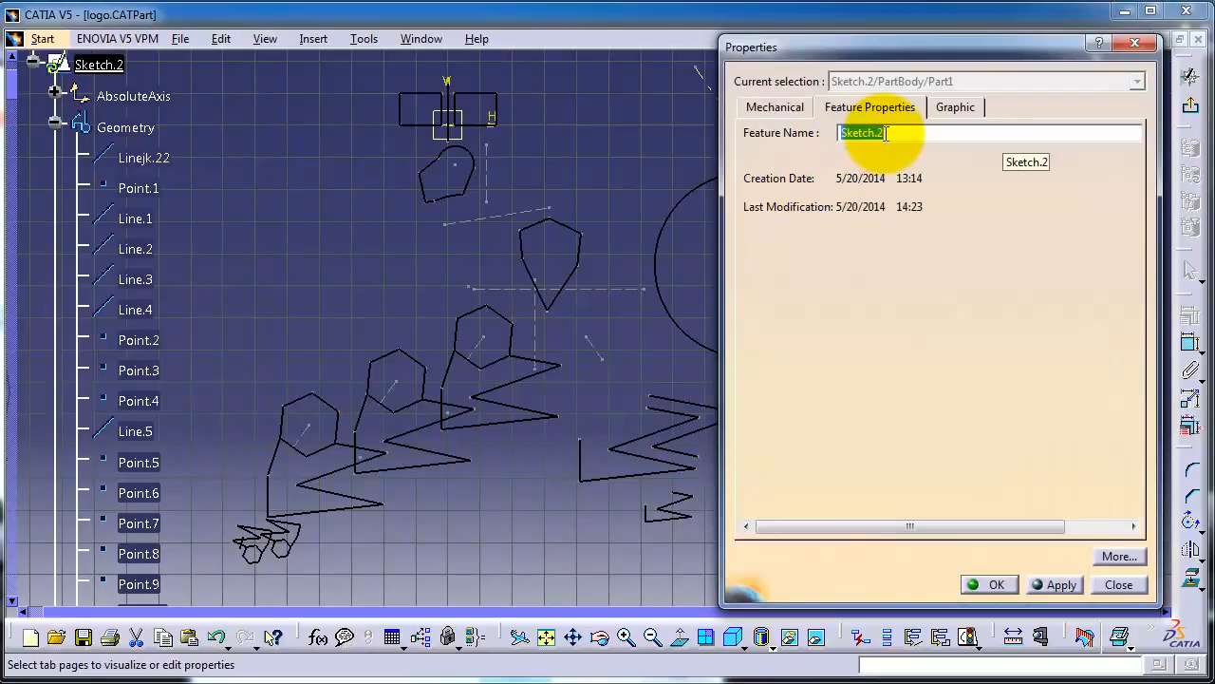
pyautogui.write('na')
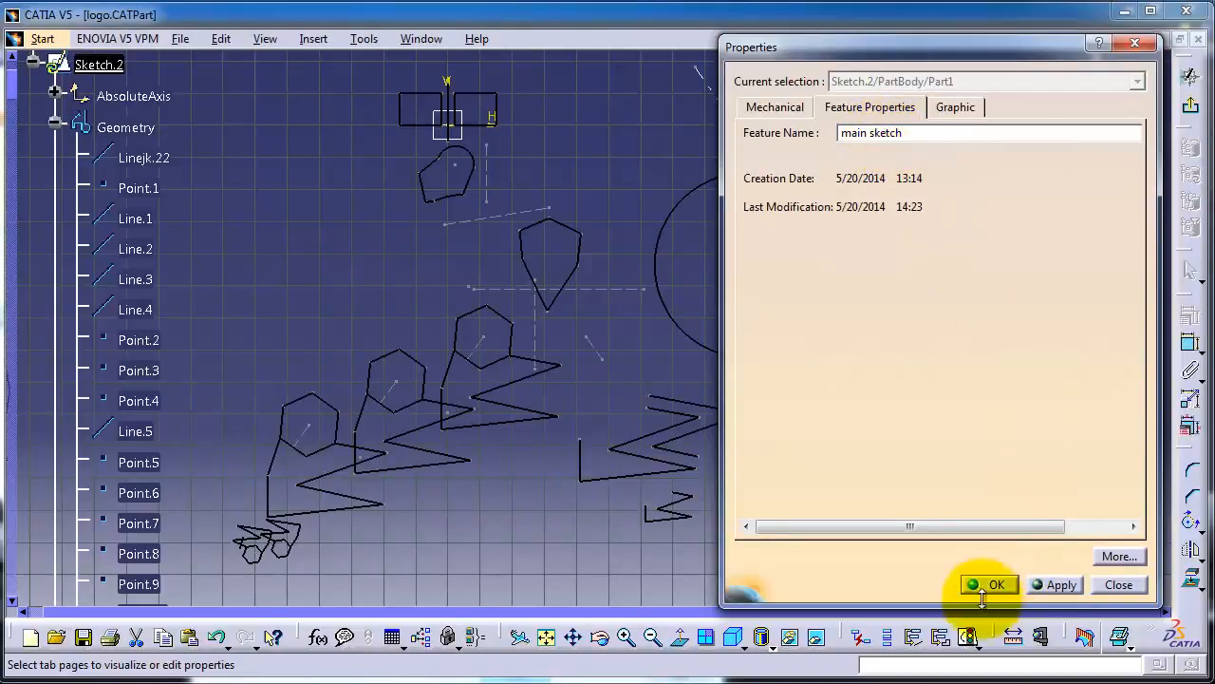
pyautogui.click(1032, 584)
pyautogui.click(995, 584)
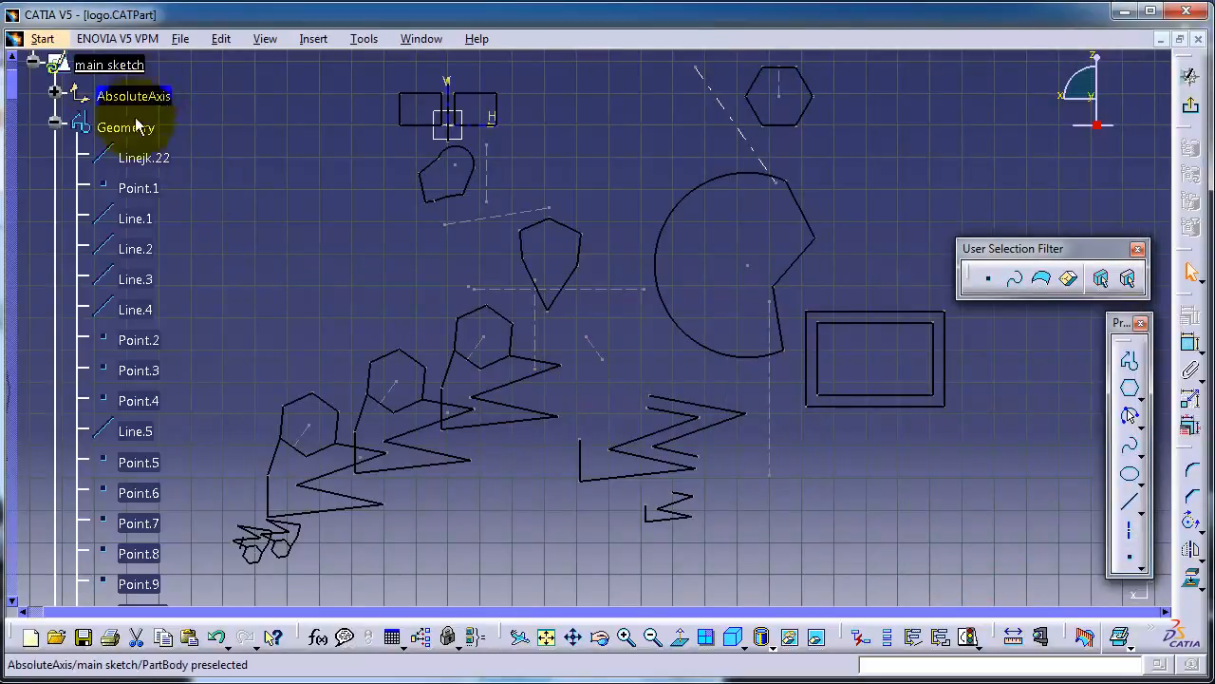
# Rename the Line.4 element of the sketch as "Line" in its feature properties.
pyautogui.moveTo(226, 293); pyautogui.dragTo(223, 221, button='middle')
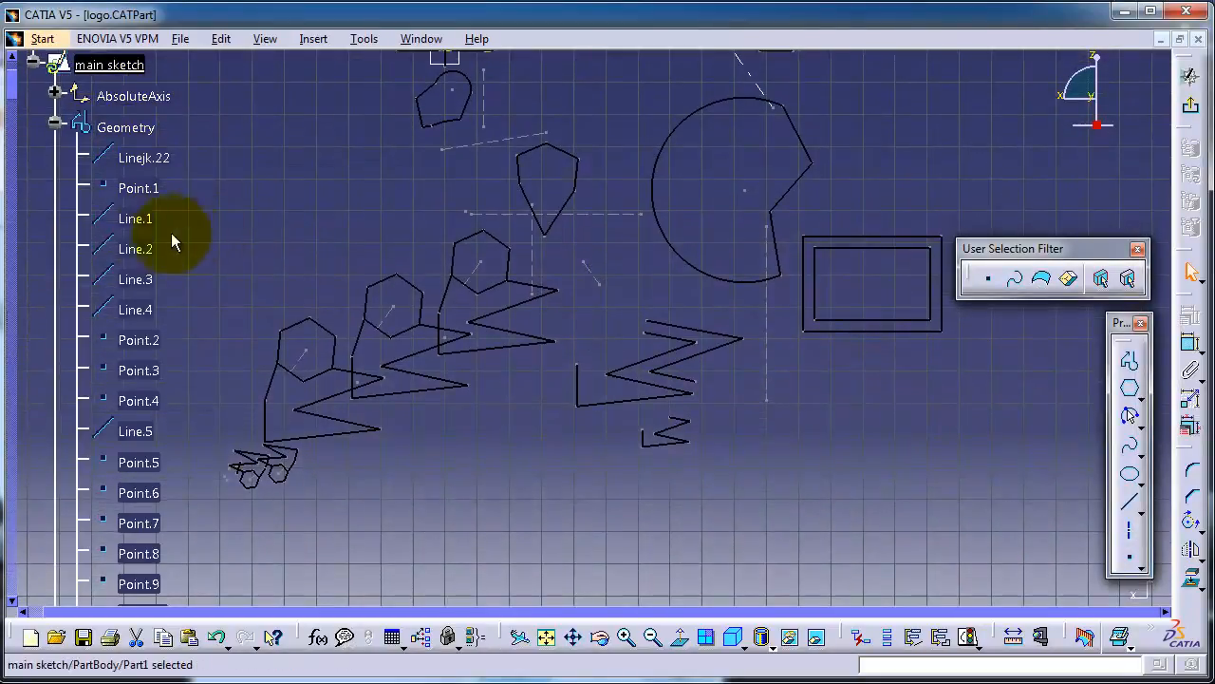
pyautogui.rightClick(144, 312)
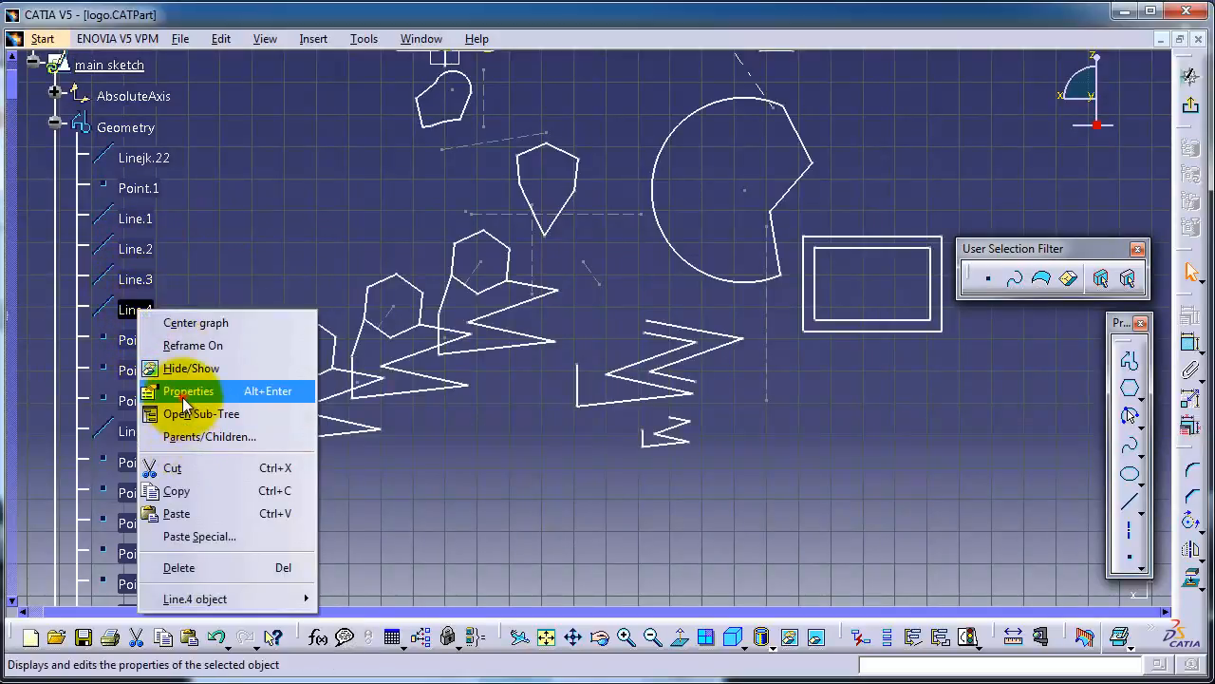
pyautogui.click(185, 393)
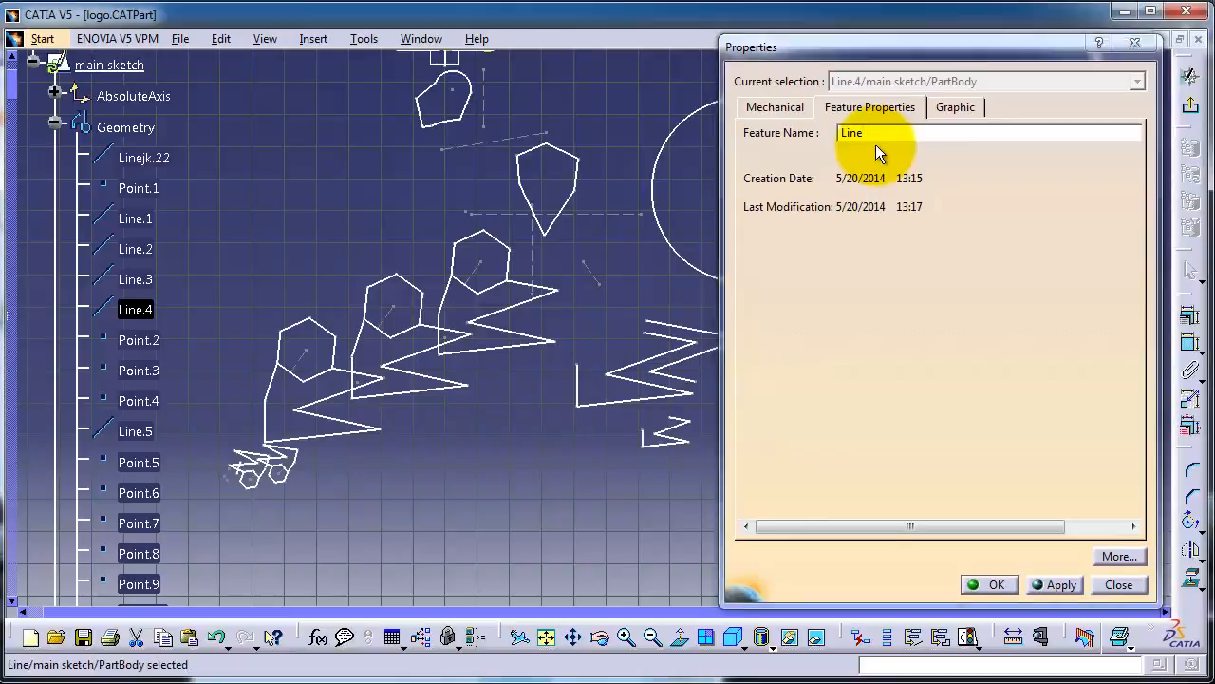
pyautogui.press('Return')
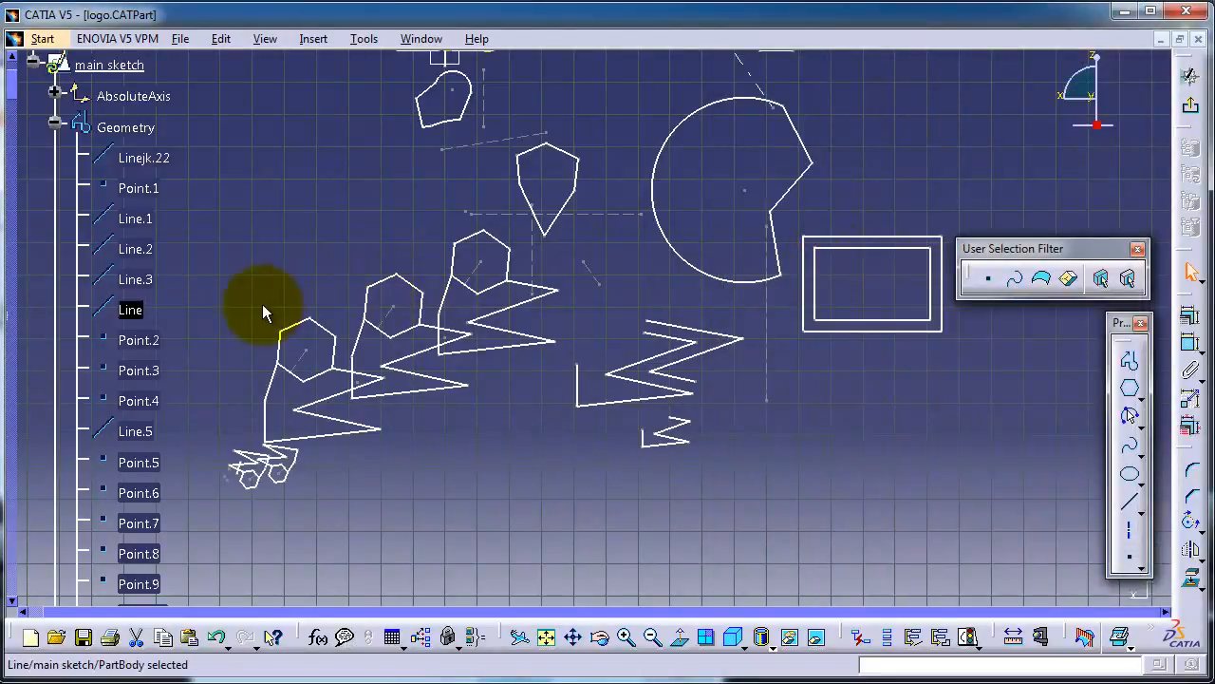
# Delete the Line.1 element from the main sketch's geometry.
pyautogui.moveTo(257, 303)
pyautogui.mouseDown(button='middle')
pyautogui.moveTo(287, 207)
pyautogui.moveTo(273, 162)
pyautogui.mouseUp(button='middle')
pyautogui.moveTo(535, 330); pyautogui.dragTo(513, 360, button='middle')
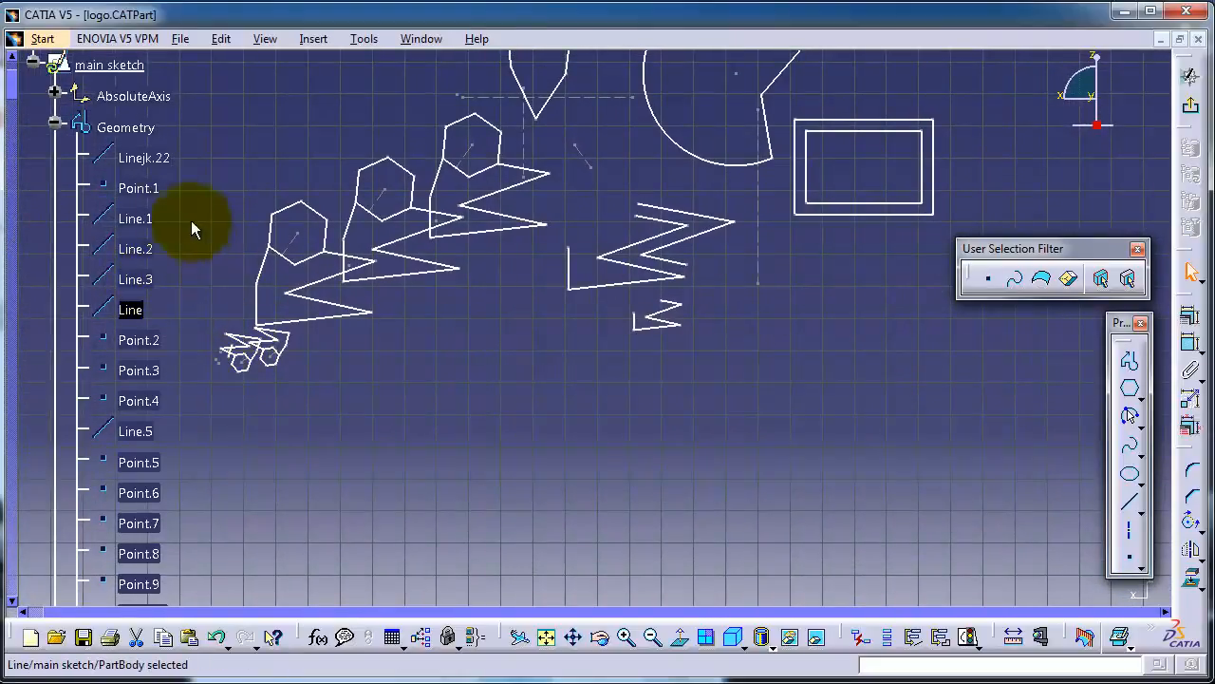
pyautogui.moveTo(320, 174); pyautogui.dragTo(304, 404, button='middle')
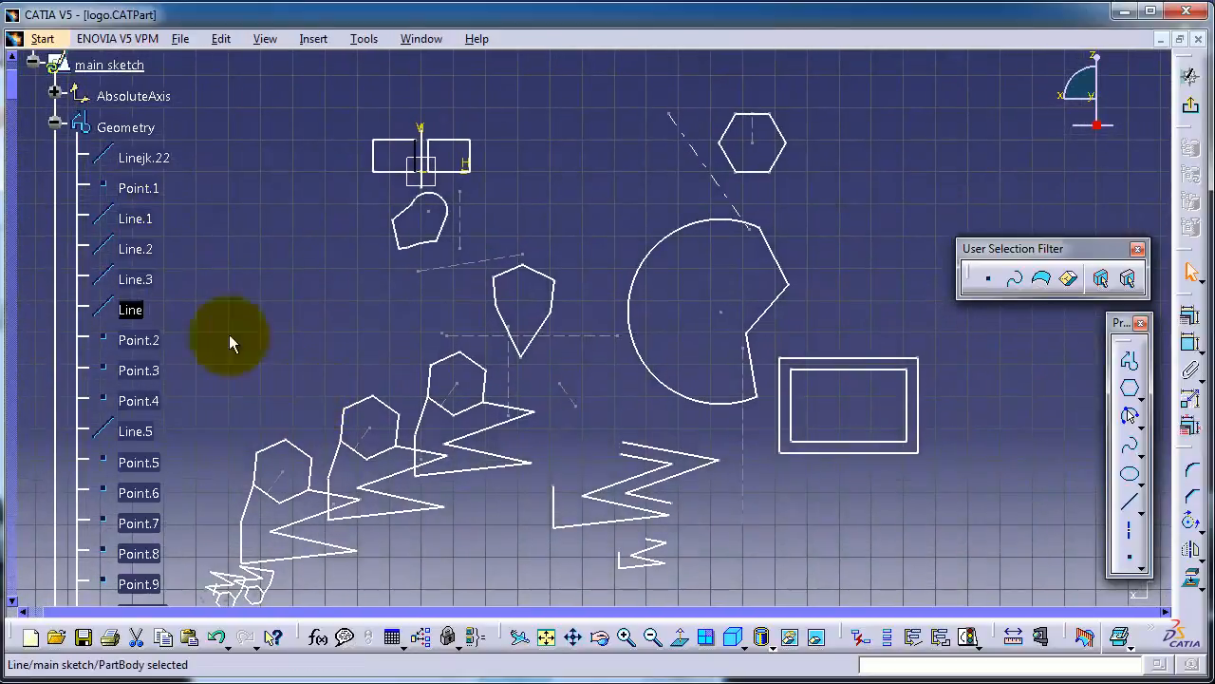
pyautogui.rightClick(141, 220)
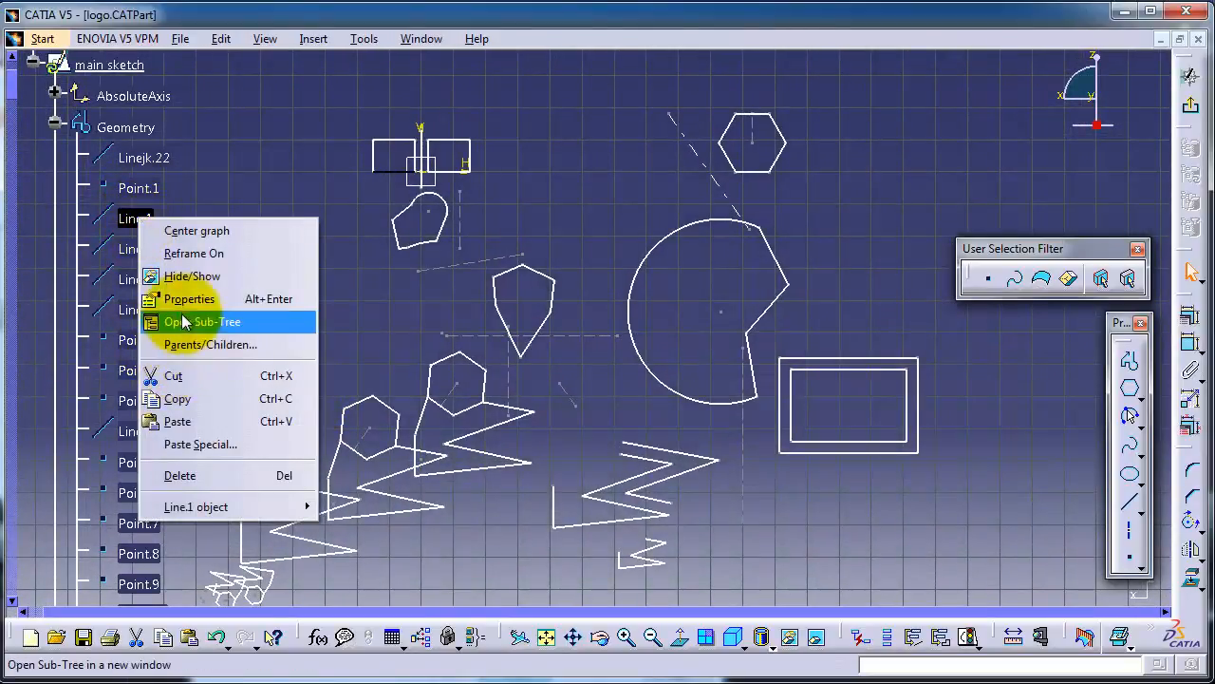
pyautogui.click(179, 476)
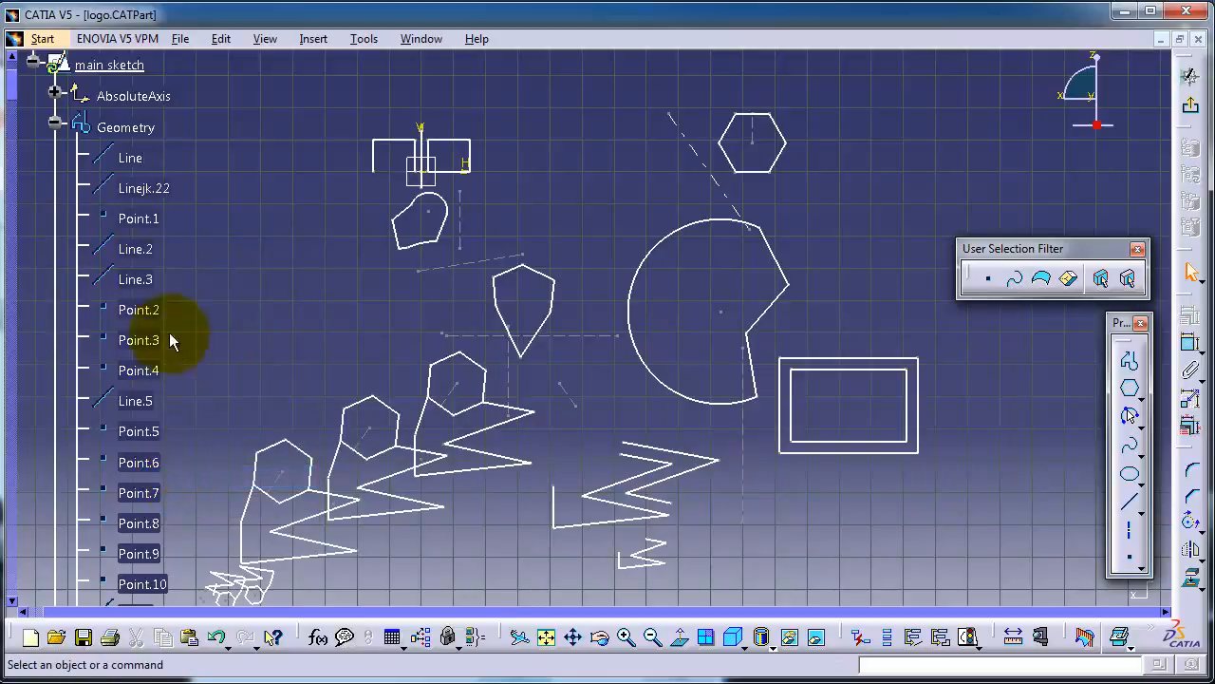
pyautogui.rightClick(128, 187)
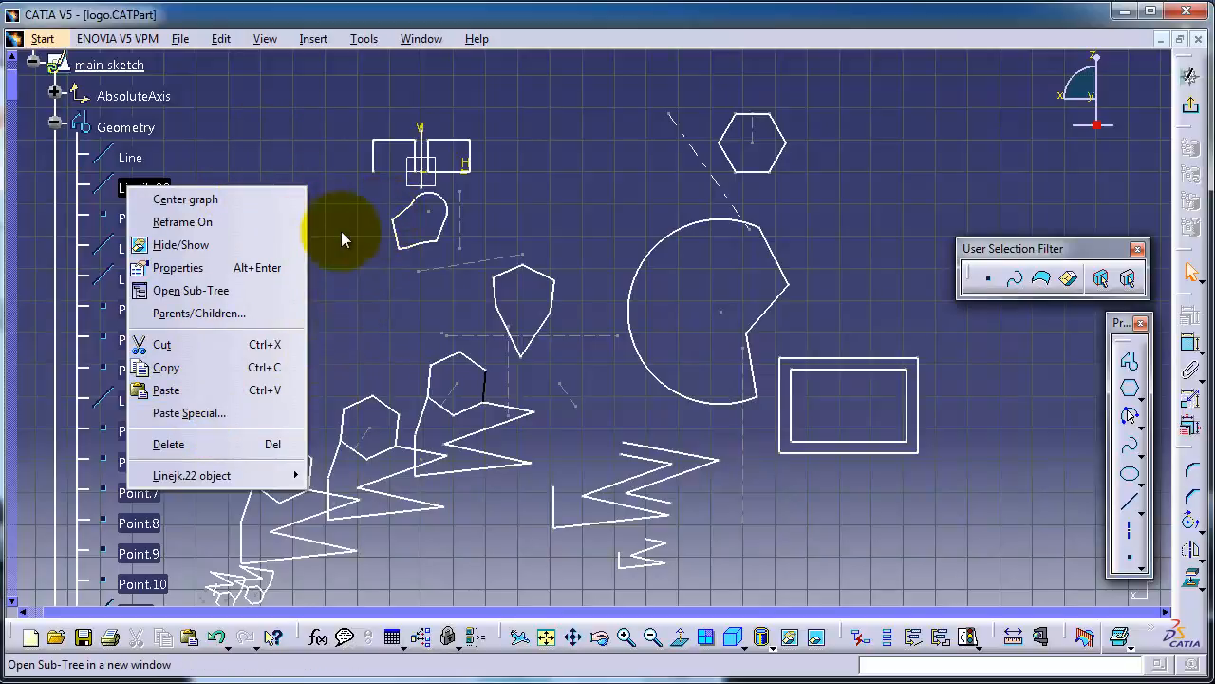
pyautogui.moveTo(342, 256)
pyautogui.mouseDown(button='middle')
pyautogui.moveTo(341, 270)
pyautogui.moveTo(310, 215)
pyautogui.moveTo(250, 244)
pyautogui.moveTo(226, 209)
pyautogui.mouseUp(button='middle')
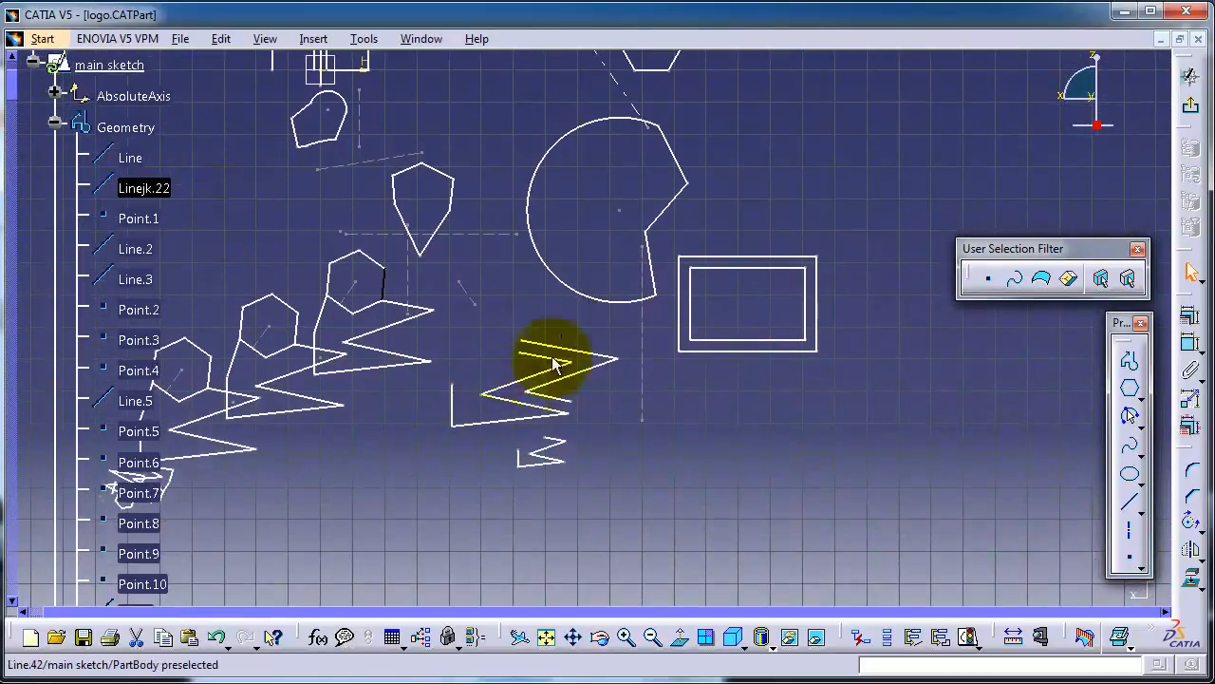
pyautogui.moveTo(568, 249)
pyautogui.mouseDown(button='middle')
pyautogui.moveTo(570, 238)
pyautogui.moveTo(564, 339)
pyautogui.moveTo(637, 371)
pyautogui.moveTo(648, 364)
pyautogui.mouseUp(button='middle')
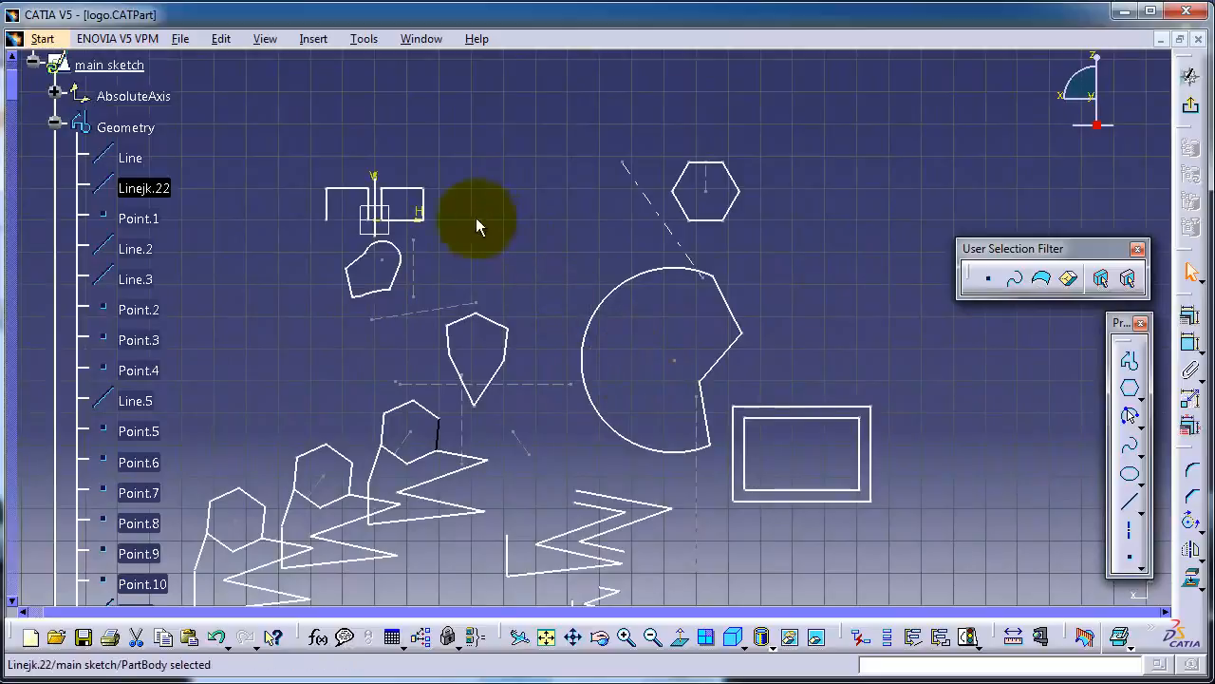
pyautogui.moveTo(475, 217)
pyautogui.mouseDown(button='middle')
pyautogui.moveTo(560, 163)
pyautogui.moveTo(576, 109)
pyautogui.mouseUp(button='middle')
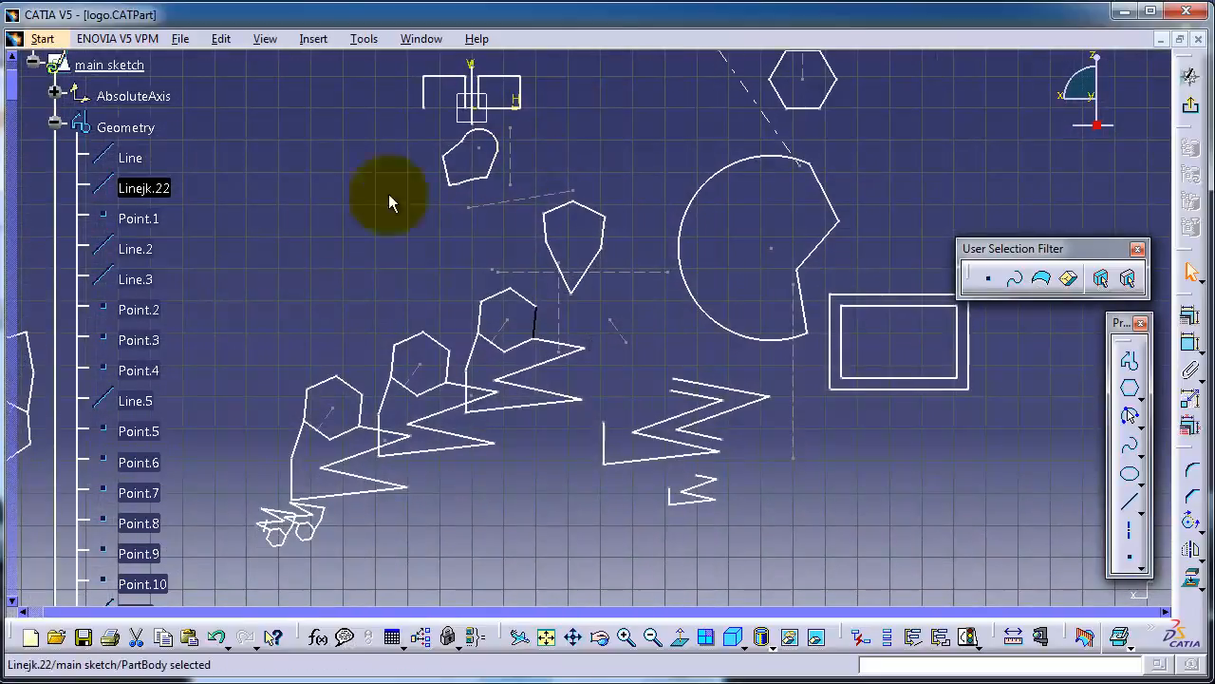
# Move the dashed line above the kite-shaped profile, together with the profile, slightly within the sketch.
pyautogui.click(531, 197)
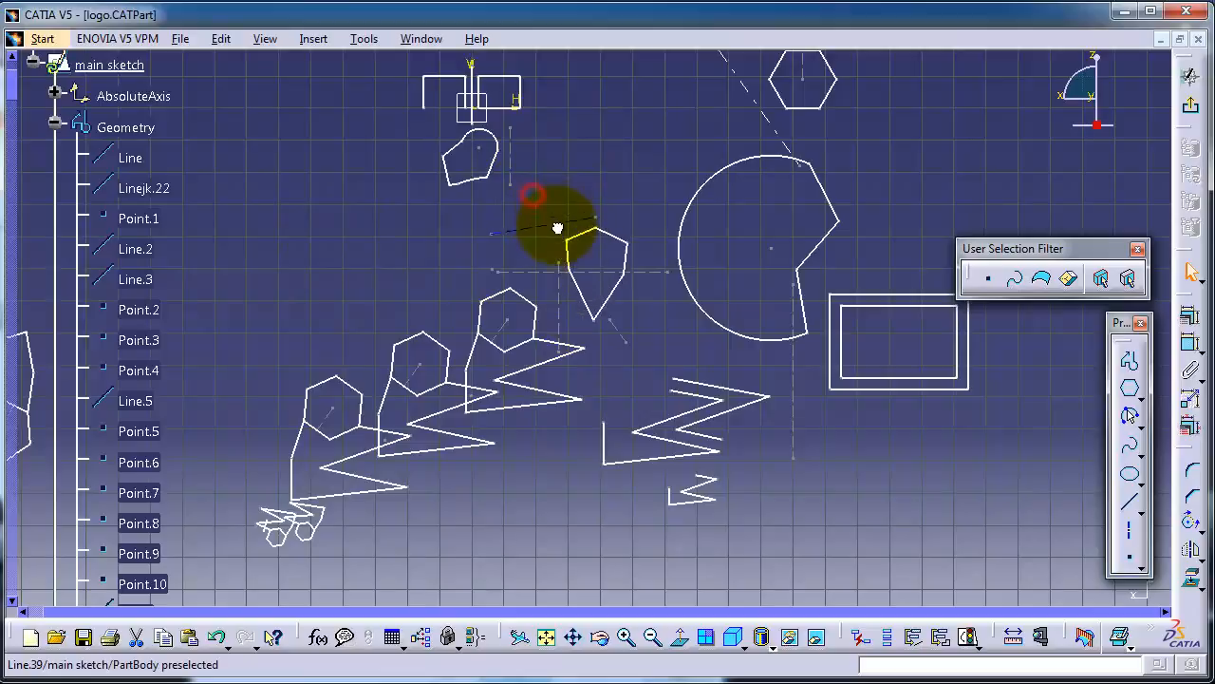
pyautogui.click(629, 200)
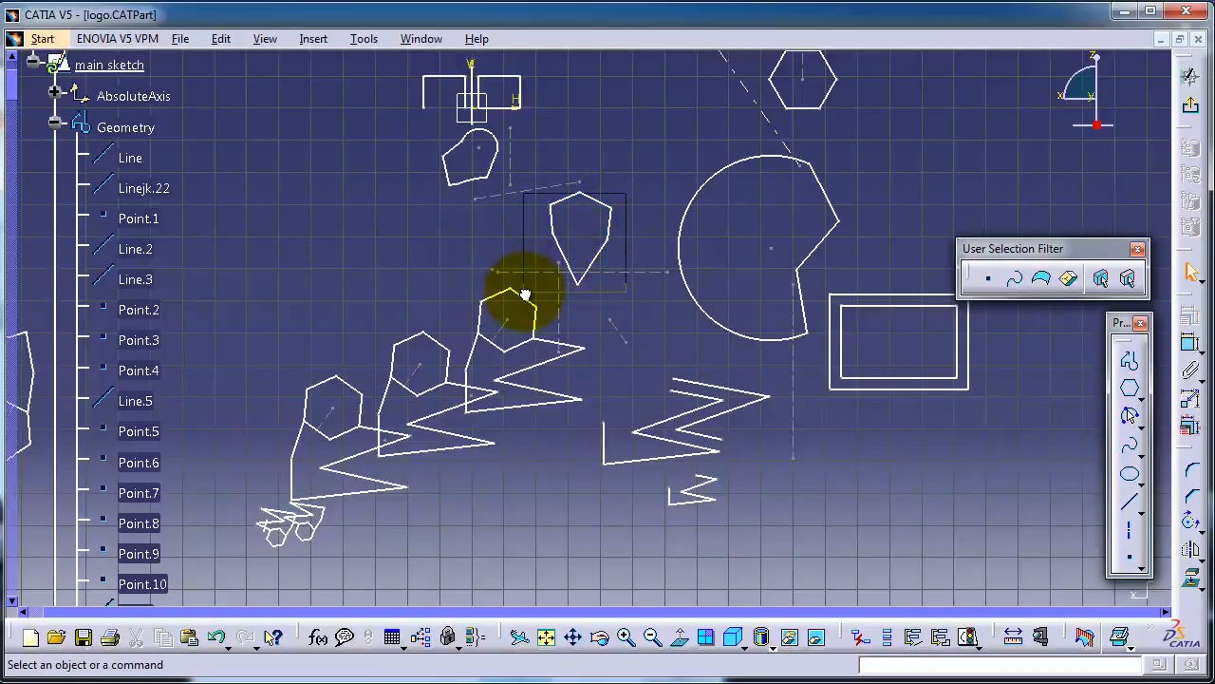
# Hide the elements of the kite-shaped profile as one multiple selection and undo the hiding.
pyautogui.moveTo(525, 294); pyautogui.dragTo(524, 292)
pyautogui.rightClick(561, 251)
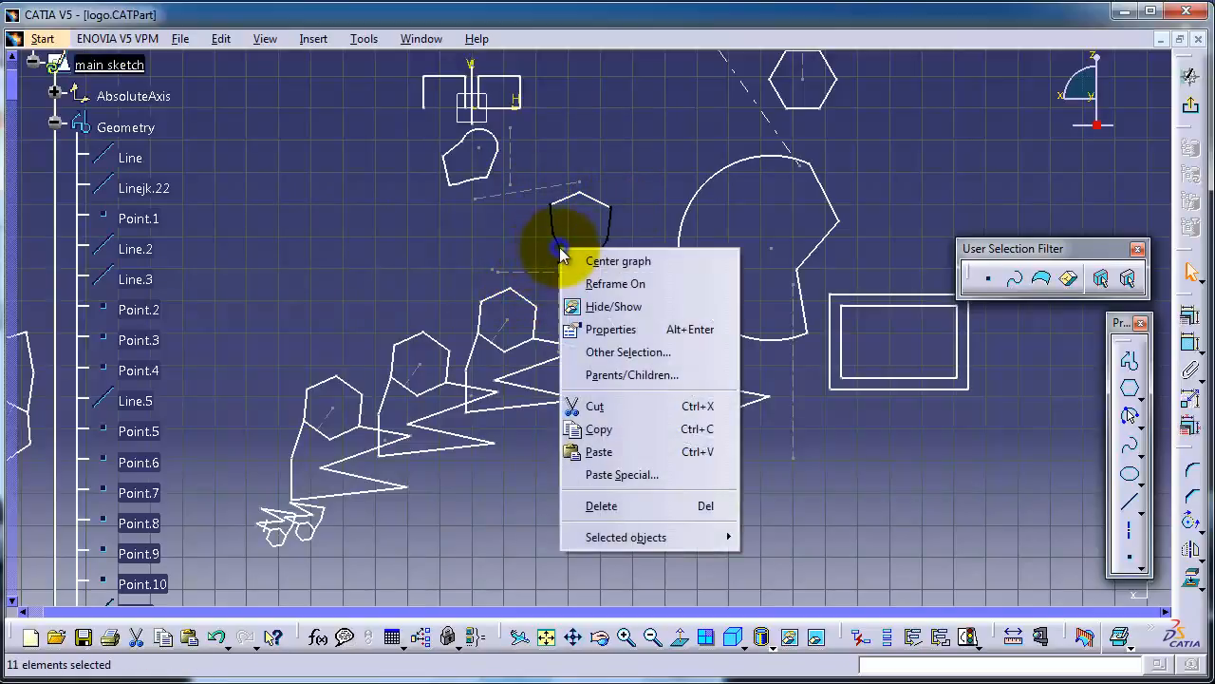
pyautogui.click(589, 307)
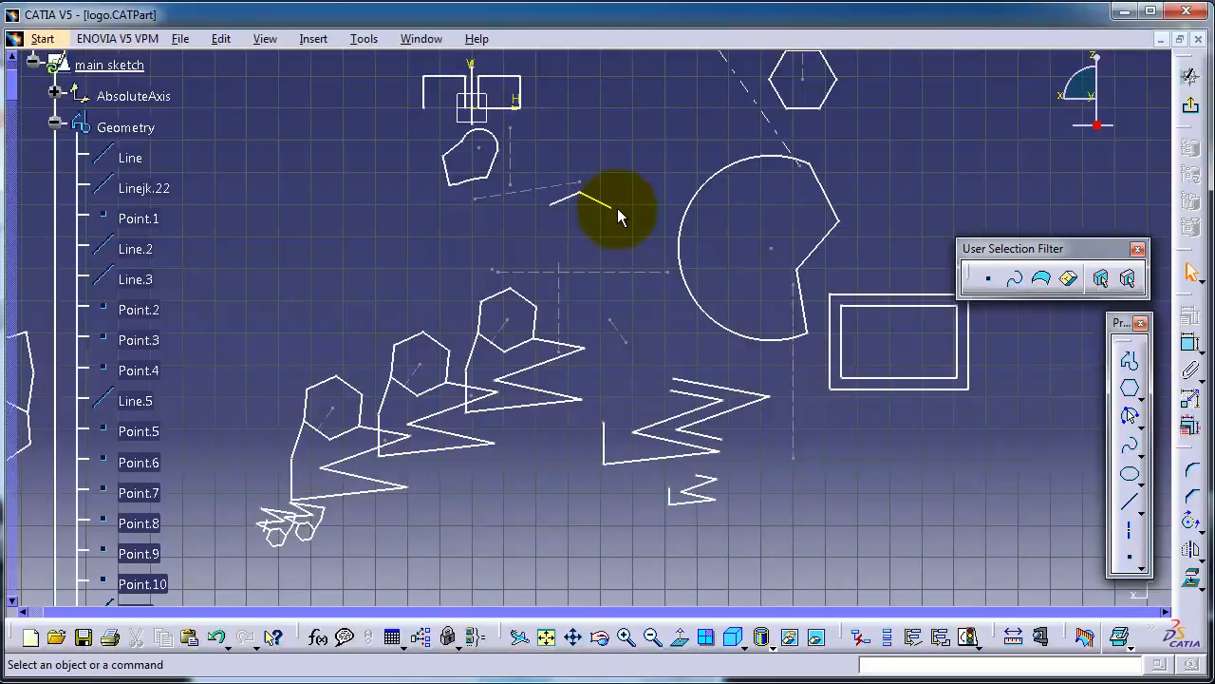
pyautogui.hotkey('ctrl', 'z')
pyautogui.click(314, 217)
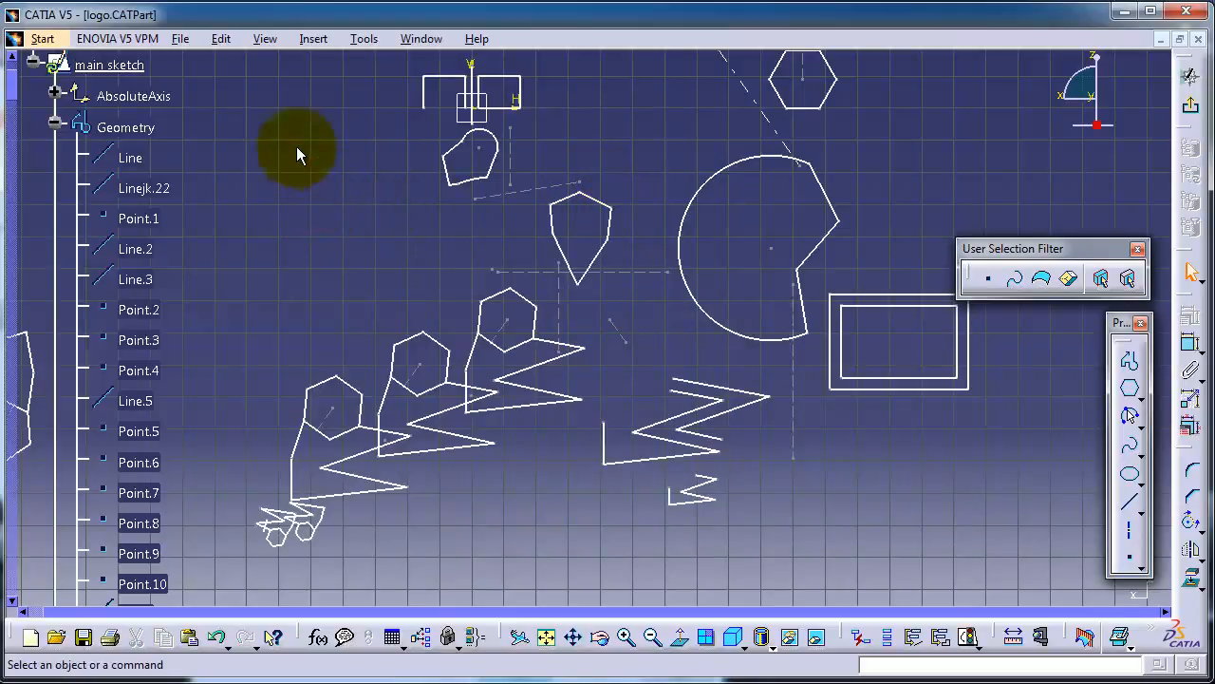
# Hide the Line element of the main sketch from its entry in the specification tree.
pyautogui.click(133, 156)
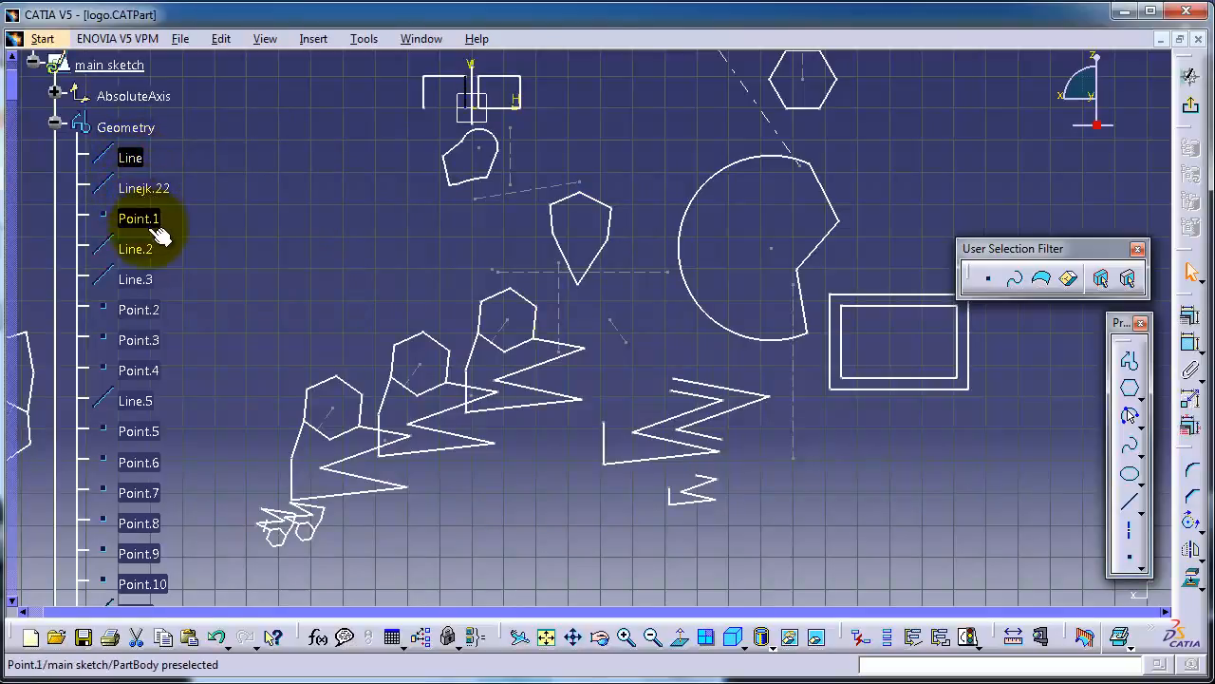
pyautogui.rightClick(138, 163)
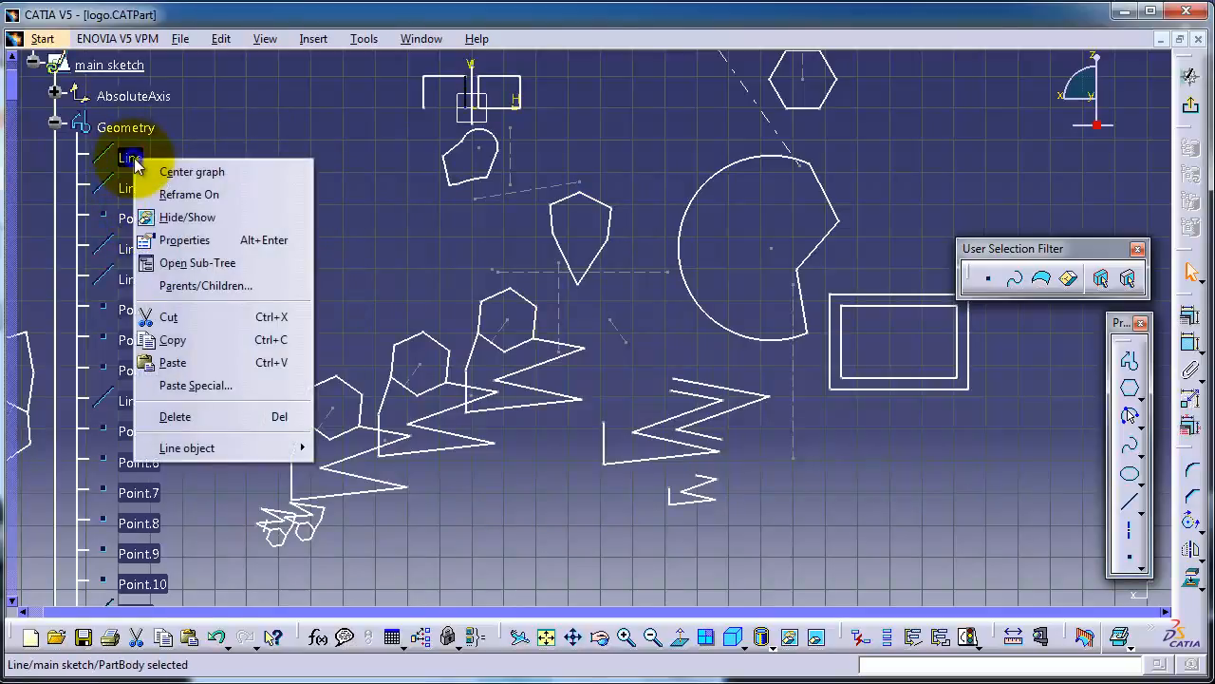
pyautogui.click(162, 218)
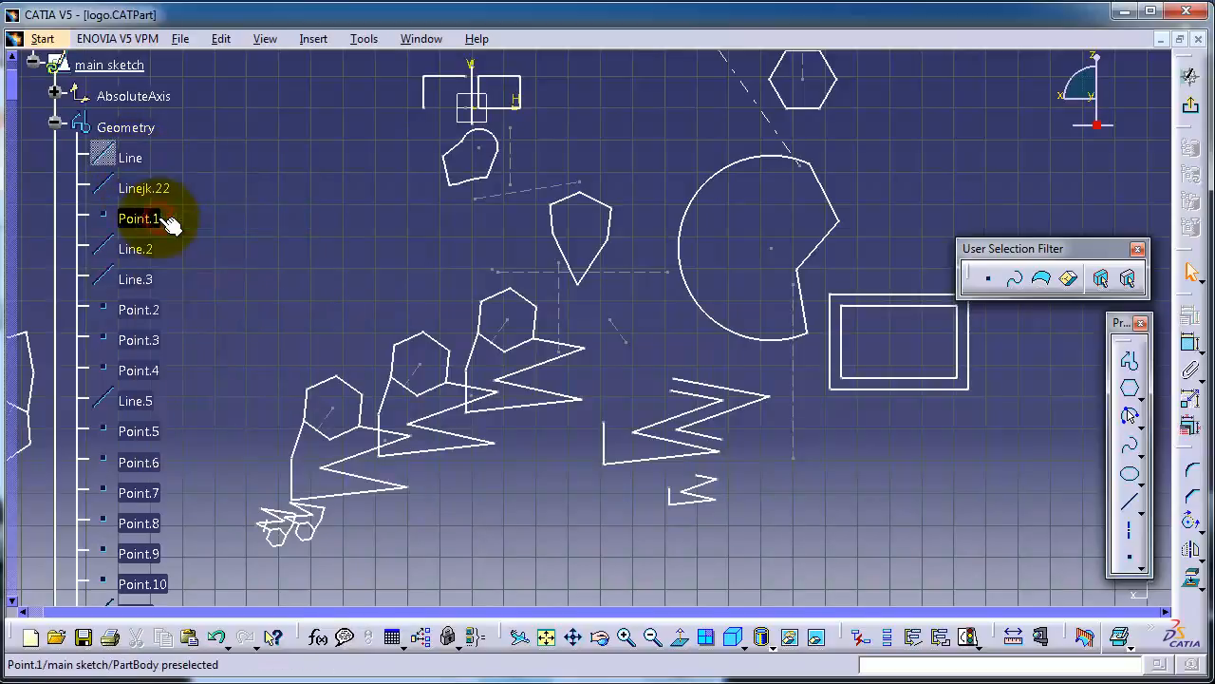
# Show the hidden Line element of the main sketch again from its tree entry.
pyautogui.click(104, 161)
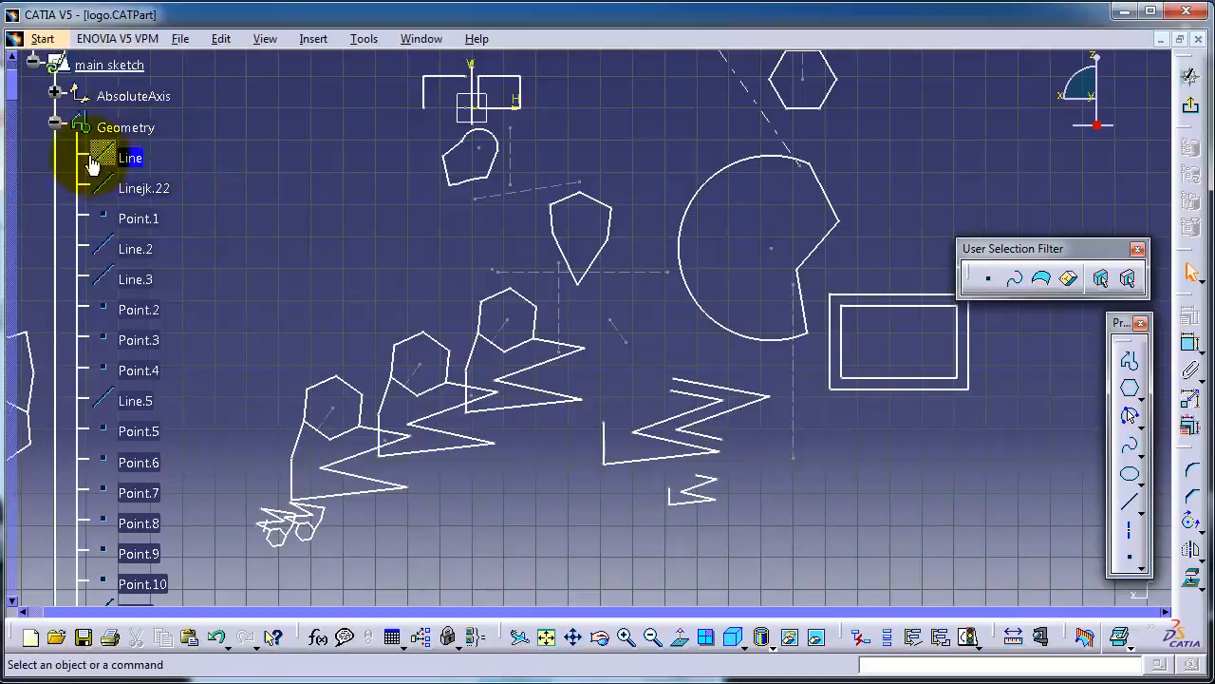
pyautogui.rightClick(142, 161)
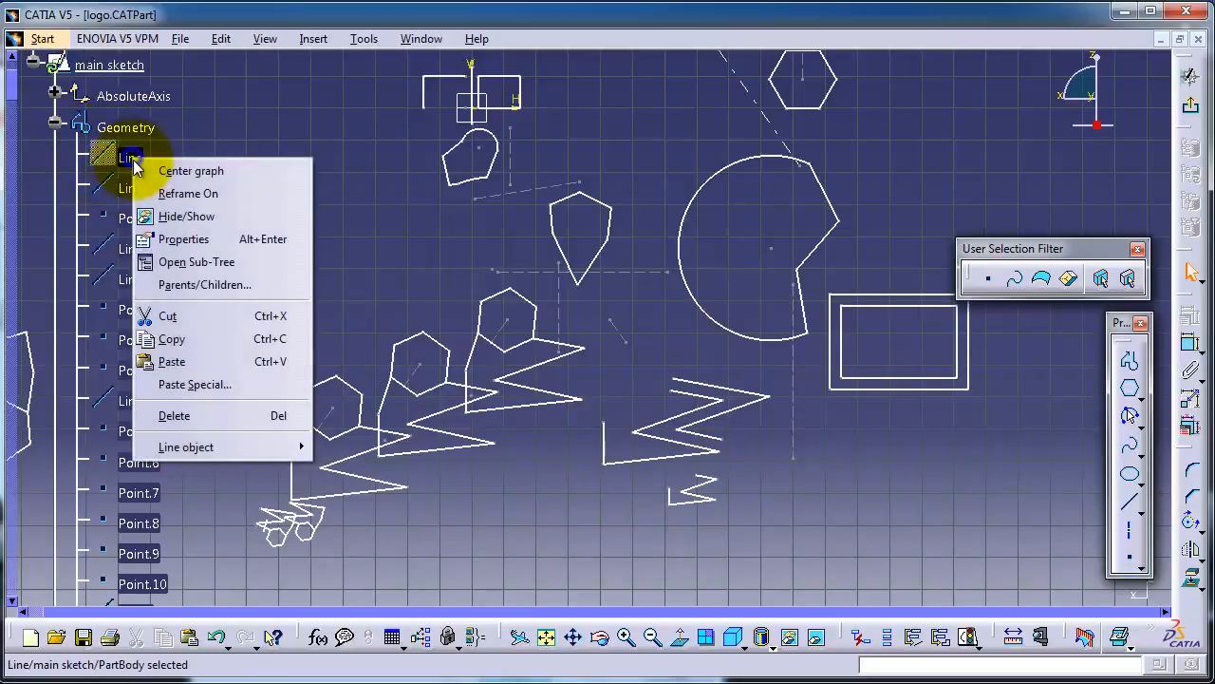
pyautogui.click(167, 217)
# Make the specification tree, instead of the sketch geometry, the active object for view movements.
pyautogui.scroll(4, 273, 227)
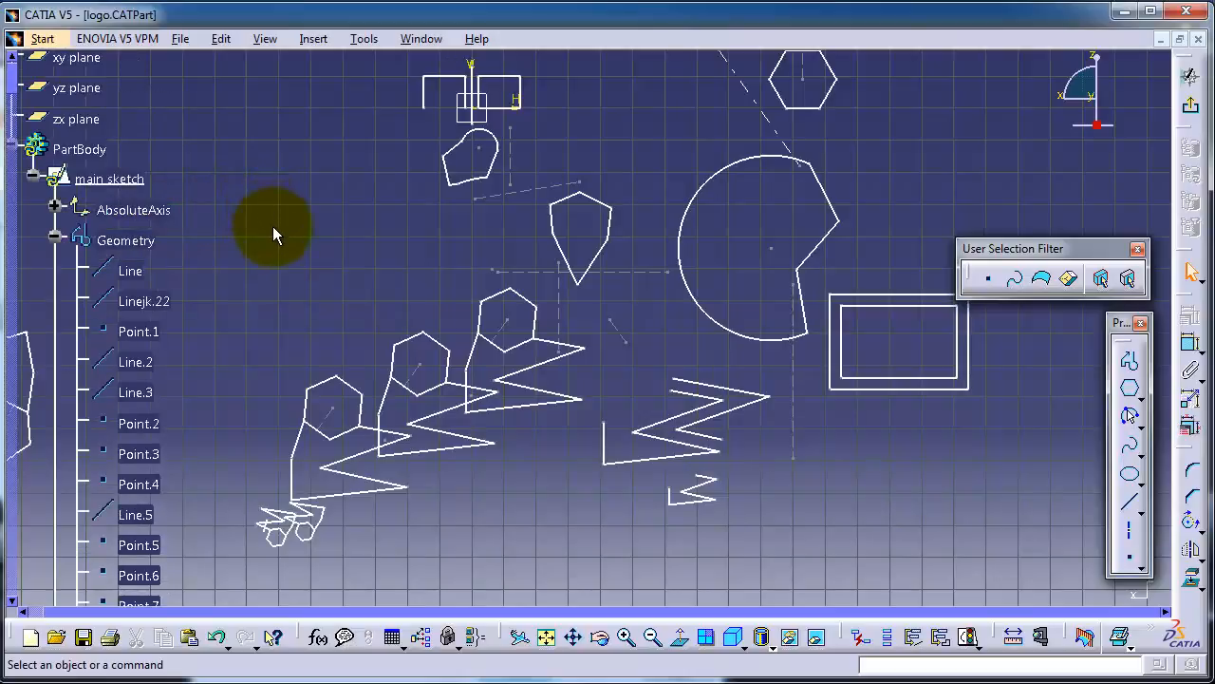
pyautogui.scroll(2, 272, 227)
pyautogui.moveTo(273, 227)
pyautogui.mouseDown(button='middle')
pyautogui.moveTo(278, 191)
pyautogui.moveTo(370, 224)
pyautogui.mouseUp(button='middle')
pyautogui.keyDown('ctrl'); pyautogui.scroll(-1, 309, 256); pyautogui.keyUp('ctrl')
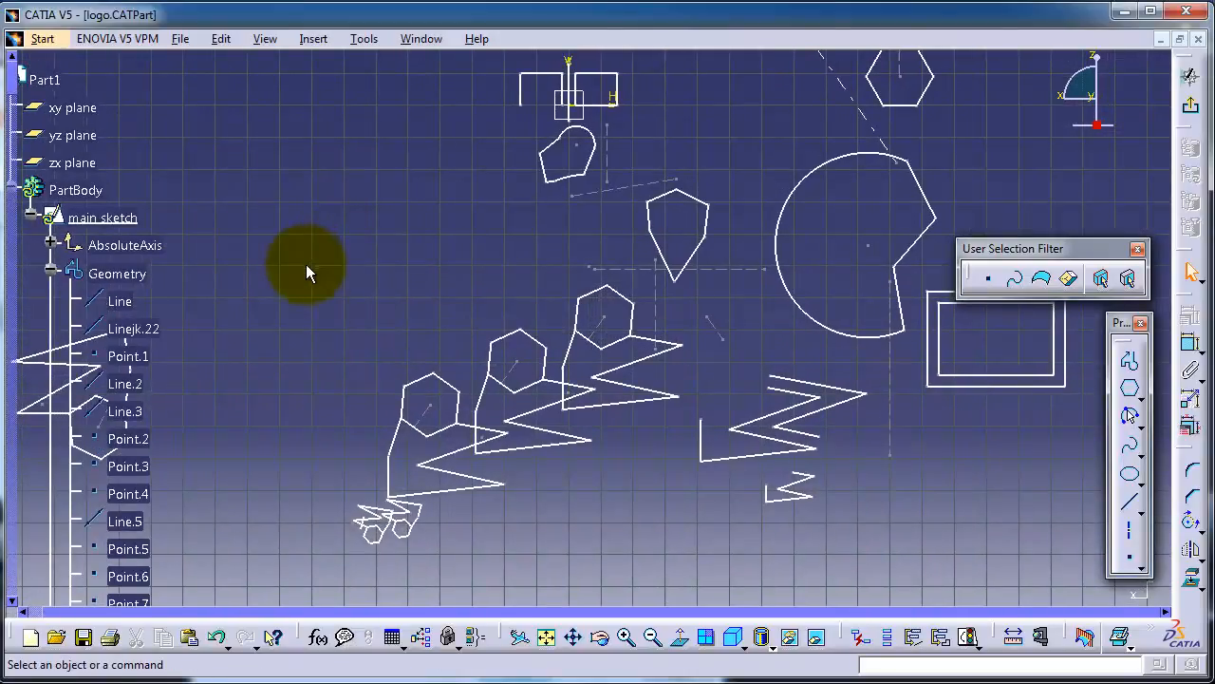
pyautogui.click(51, 310)
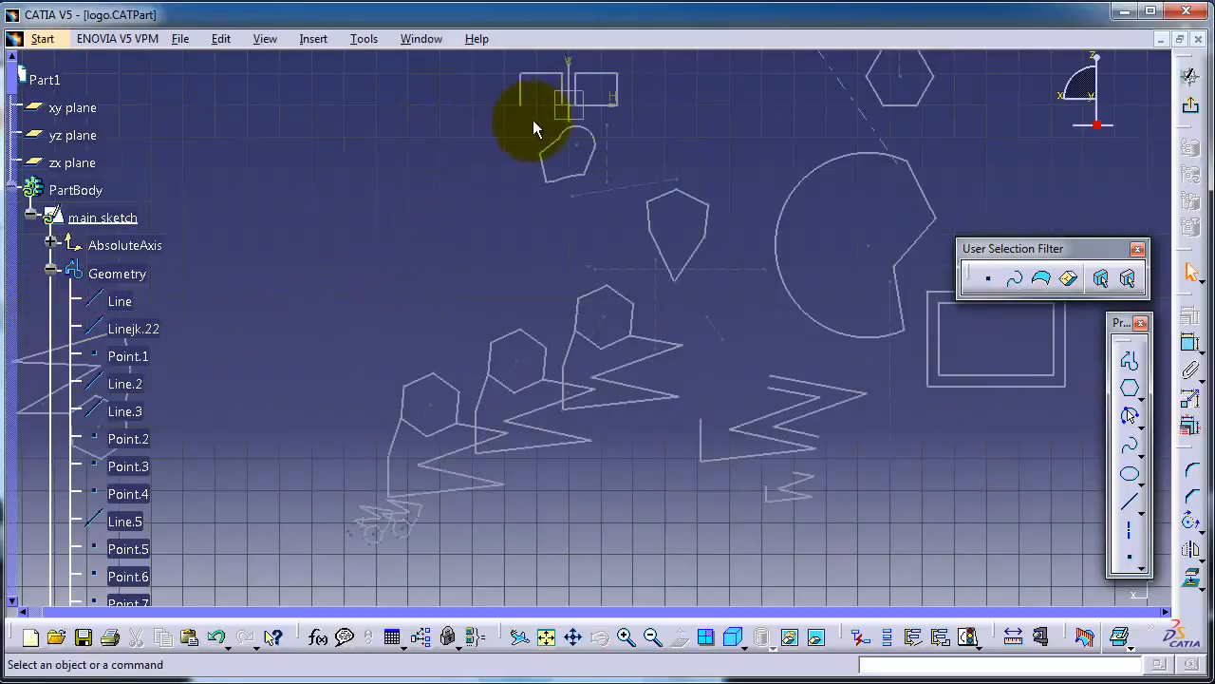
# Select individual lines of the hexagon and kite profiles and shift the specification tree while the geometry is dimmed.
pyautogui.click(575, 311)
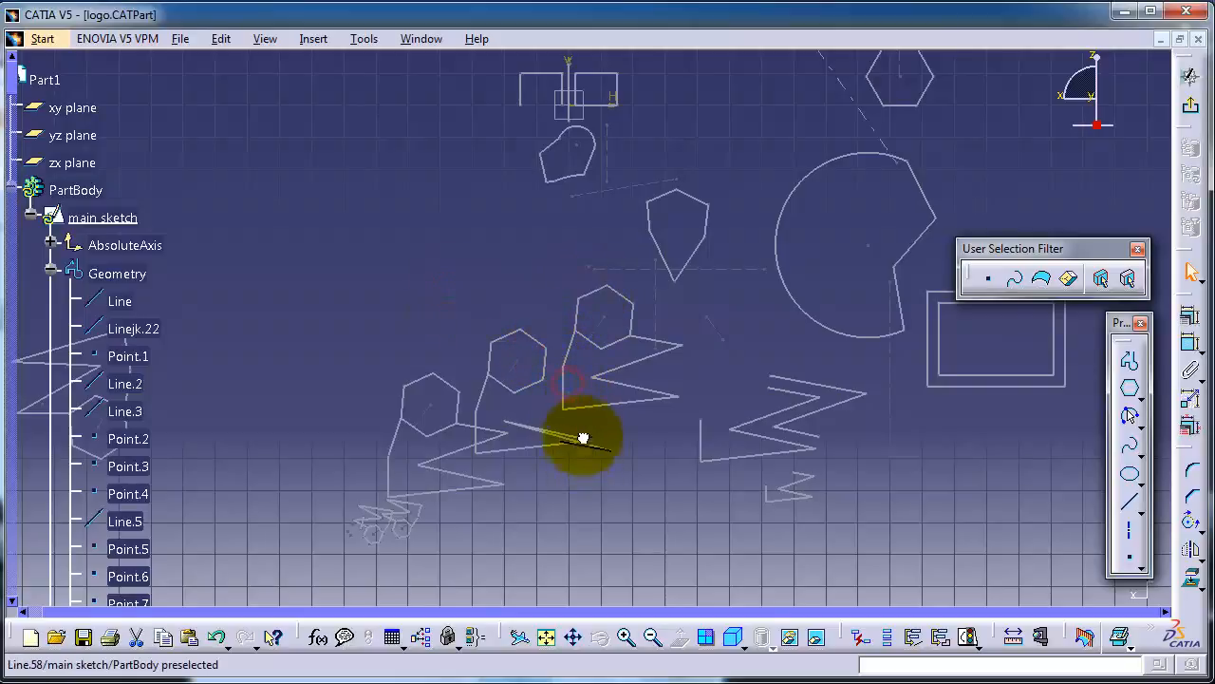
pyautogui.click(563, 385)
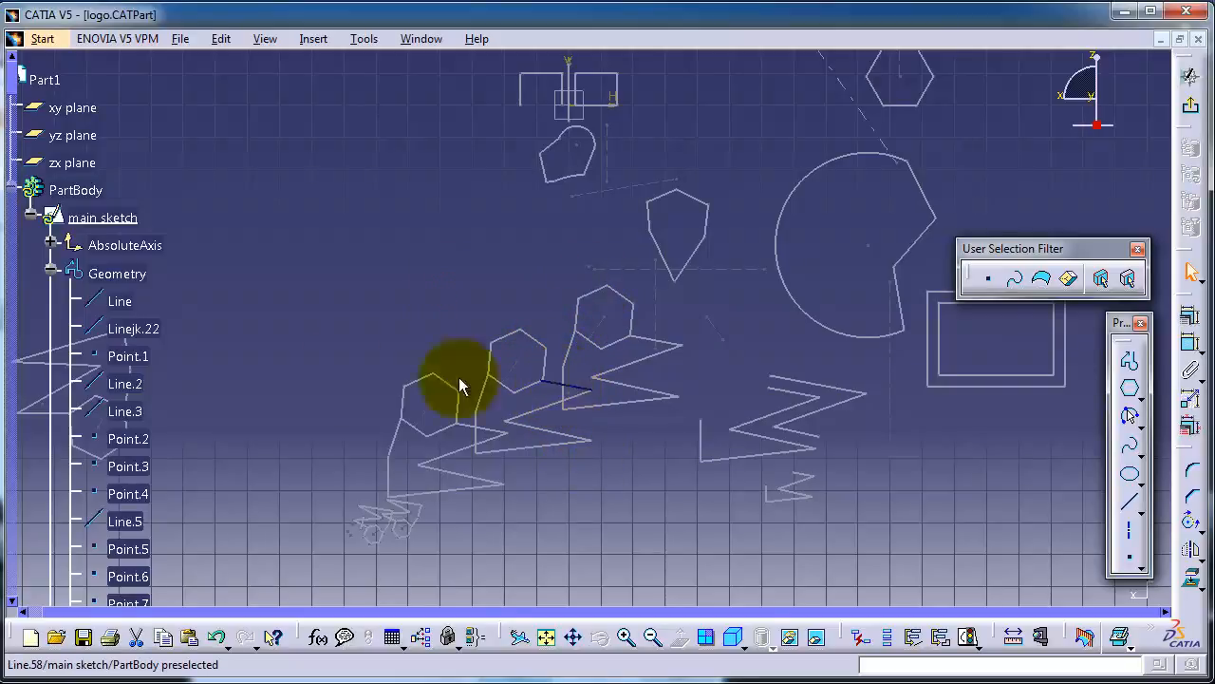
pyautogui.moveTo(481, 286); pyautogui.dragTo(398, 185, button='middle')
pyautogui.moveTo(547, 308); pyautogui.dragTo(424, 258, button='middle')
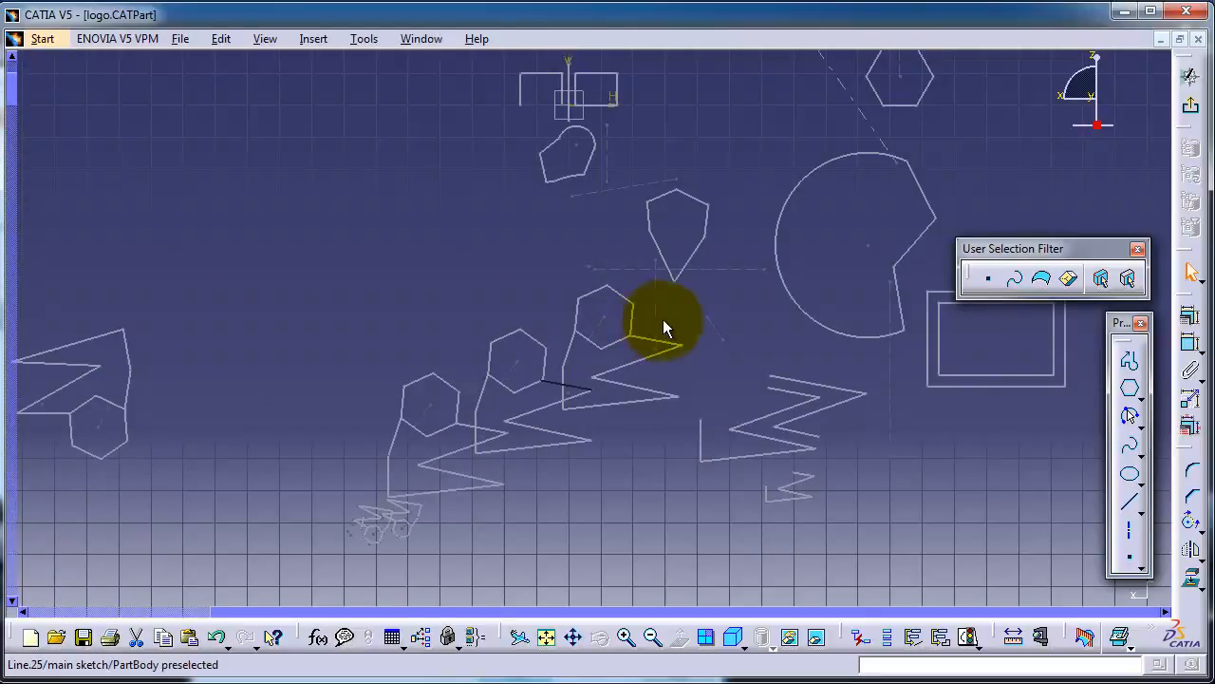
pyautogui.moveTo(663, 321)
pyautogui.mouseDown(button='middle')
pyautogui.moveTo(632, 304)
pyautogui.moveTo(686, 328)
pyautogui.moveTo(662, 304)
pyautogui.mouseUp(button='middle')
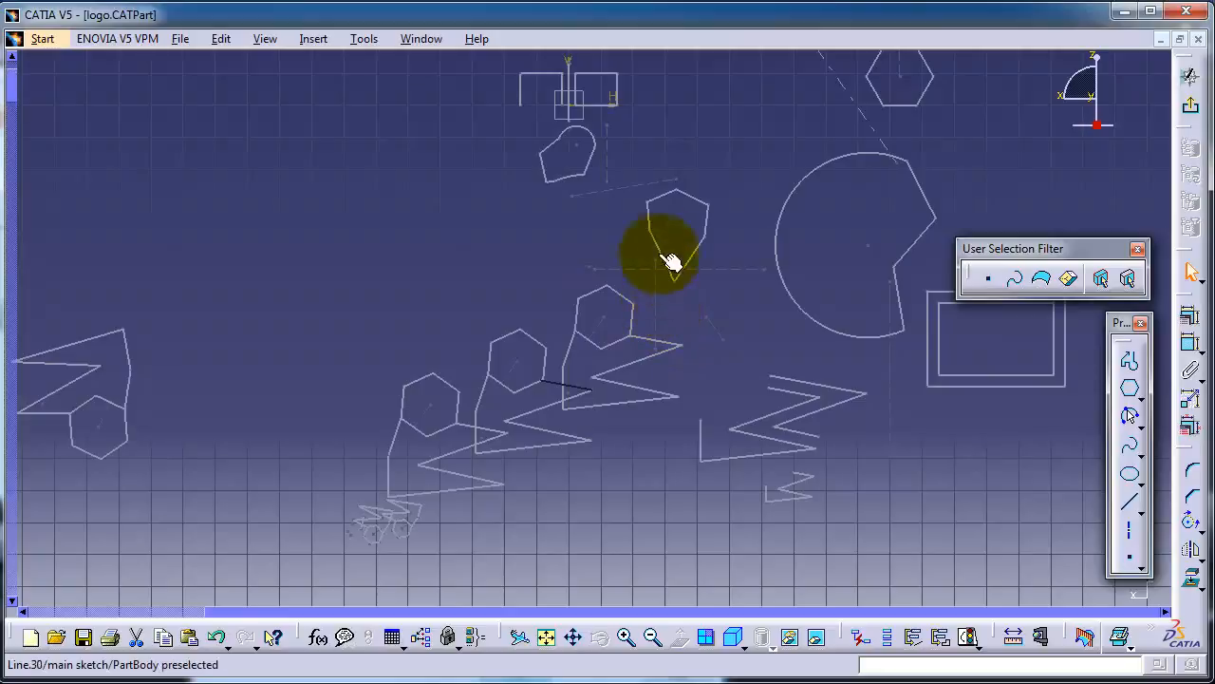
pyautogui.moveTo(670, 262)
pyautogui.mouseDown(button='middle')
pyautogui.moveTo(614, 287)
pyautogui.moveTo(678, 298)
pyautogui.mouseUp(button='middle')
pyautogui.click(684, 269)
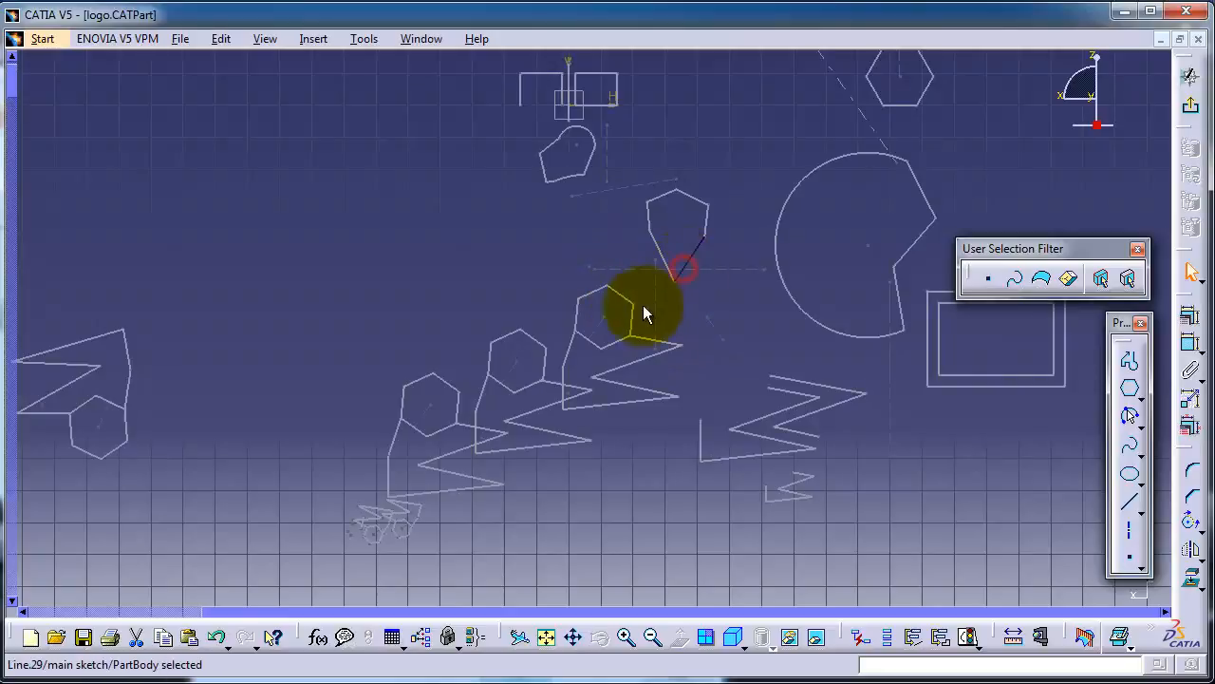
pyautogui.click(645, 306)
# Reposition, scroll and resize the specification tree to look through the main sketch's geometry entries.
pyautogui.moveTo(311, 286); pyautogui.dragTo(670, 270, button='middle')
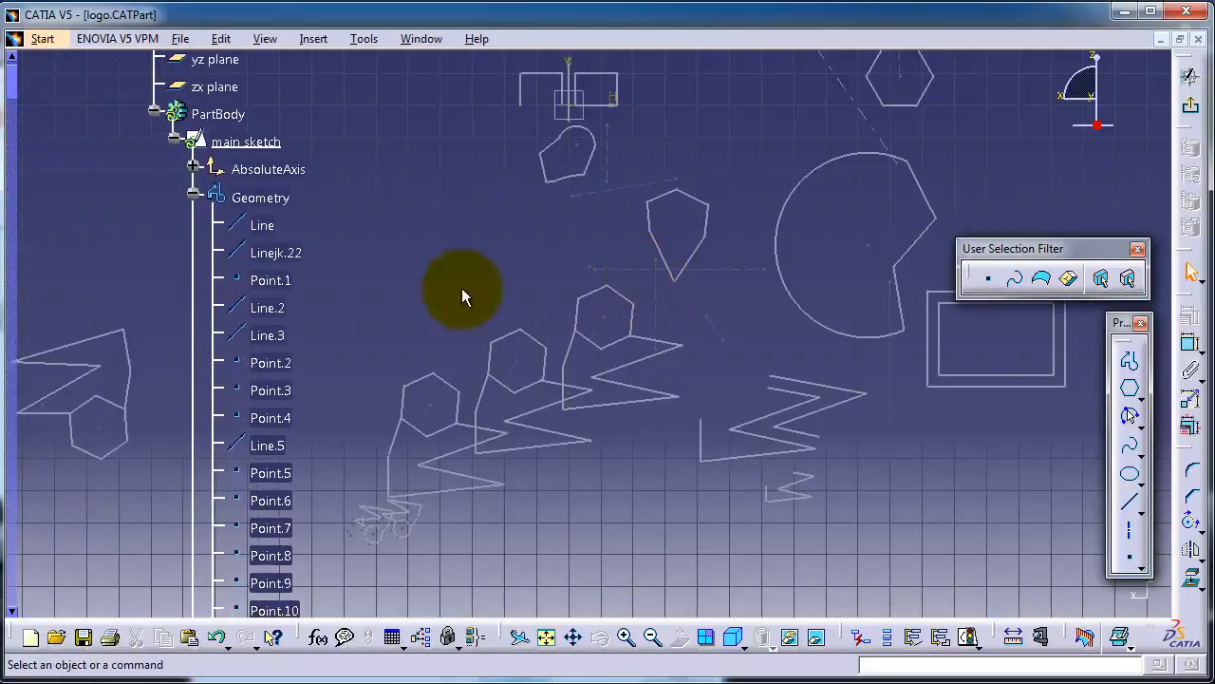
pyautogui.moveTo(342, 230); pyautogui.dragTo(339, 269, button='middle')
pyautogui.scroll(3, 340, 285)
pyautogui.scroll(-4, 340, 285)
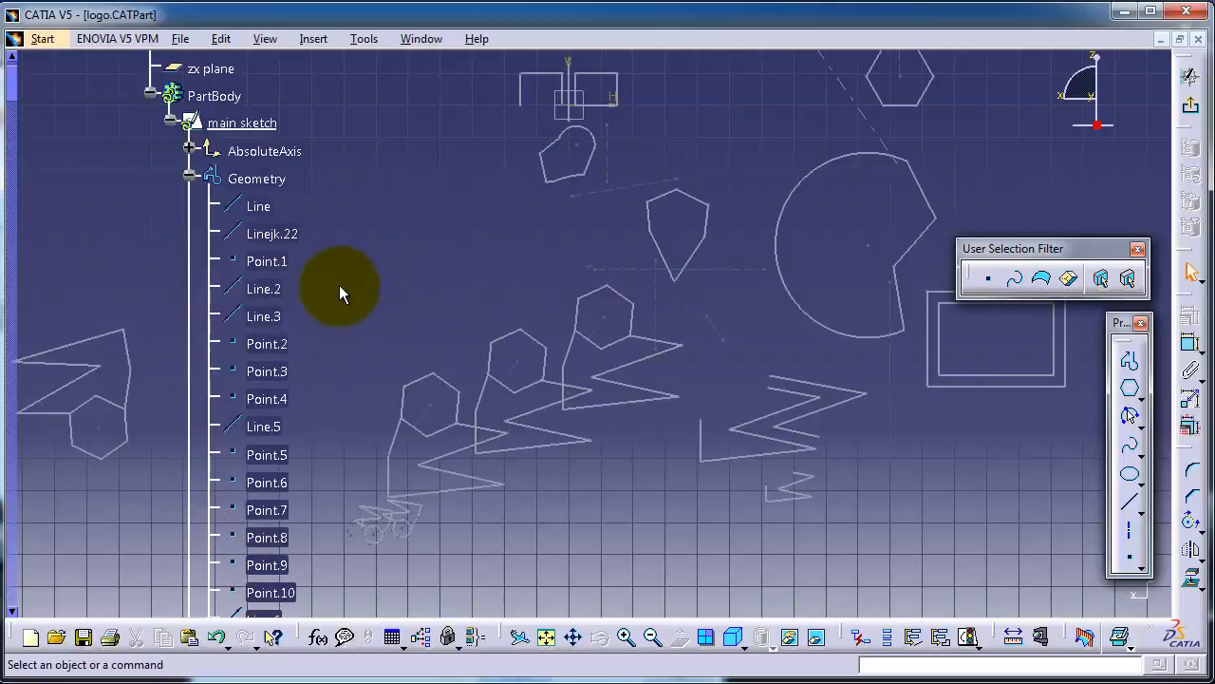
pyautogui.scroll(3, 339, 285)
pyautogui.scroll(-1, 328, 276)
pyautogui.scroll(1, 193, 182)
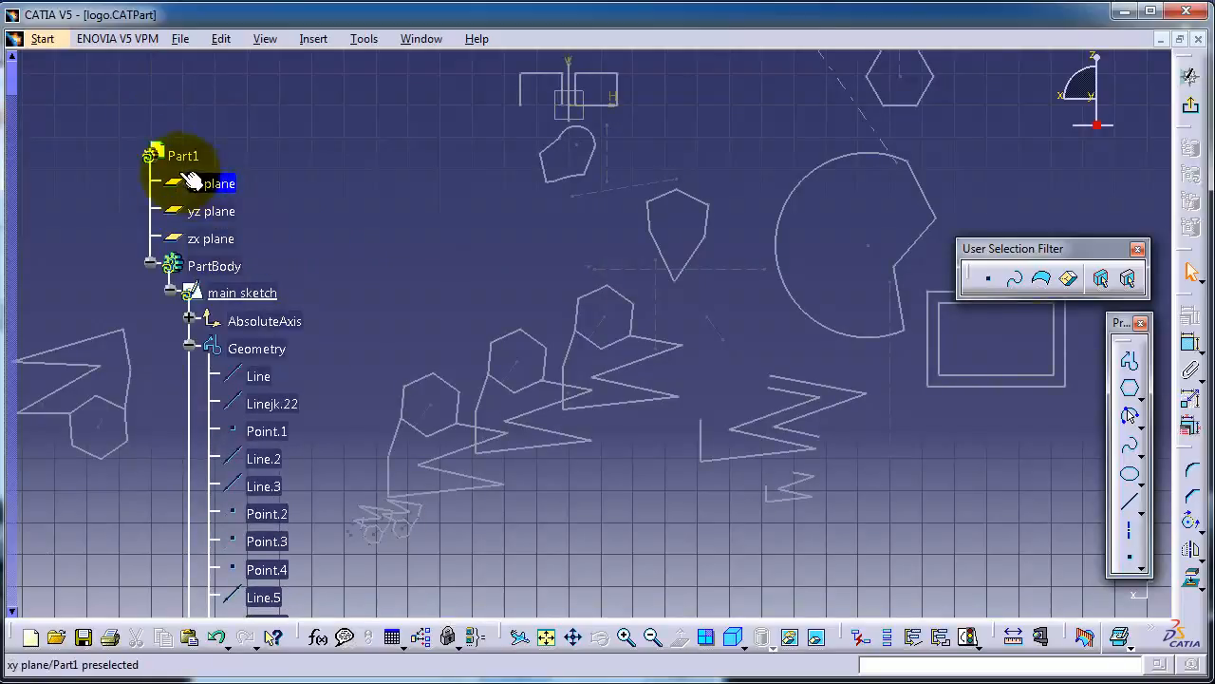
pyautogui.scroll(-6, 271, 233)
pyautogui.scroll(6, 361, 237)
pyautogui.scroll(-1, 354, 198)
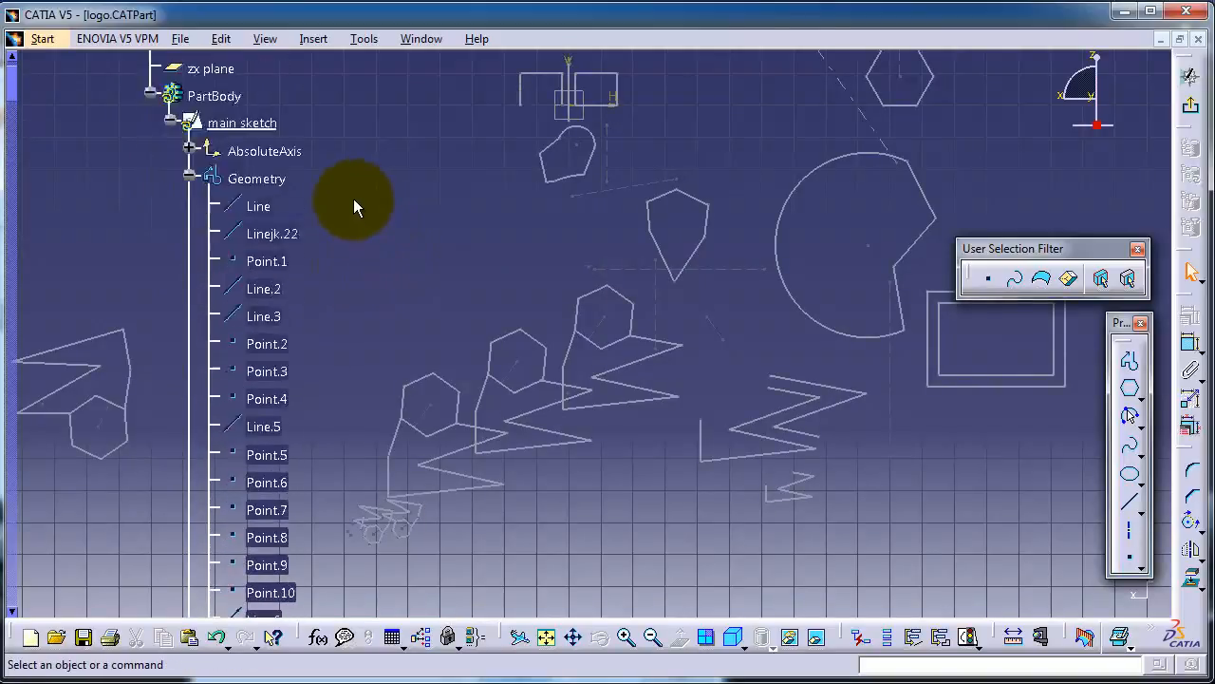
pyautogui.scroll(-4, 354, 199)
pyautogui.scroll(2, 353, 200)
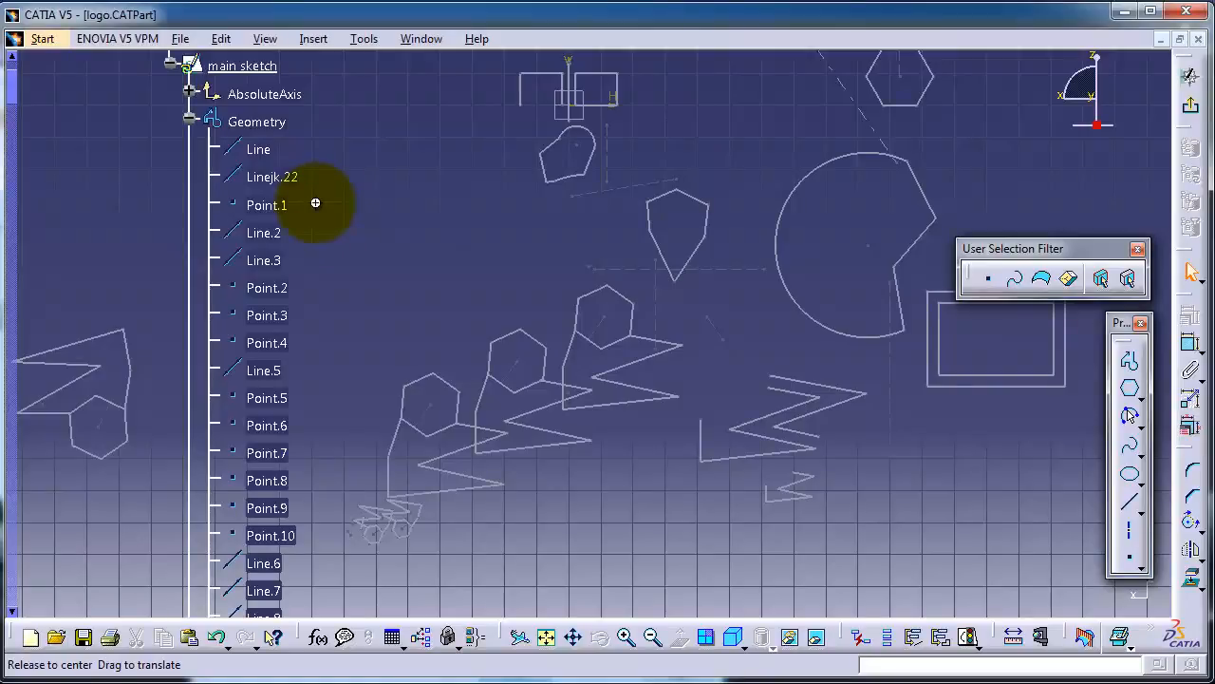
pyautogui.moveTo(316, 203)
pyautogui.keyDown('ctrl'); pyautogui.mouseDown(button='middle')
pyautogui.moveTo(306, 274)
pyautogui.moveTo(255, 409)
pyautogui.moveTo(228, 555)
pyautogui.moveTo(230, 285)
pyautogui.moveTo(250, 192)
pyautogui.moveTo(239, 163)
pyautogui.moveTo(234, 182)
pyautogui.mouseUp(button='middle'); pyautogui.keyUp('ctrl')
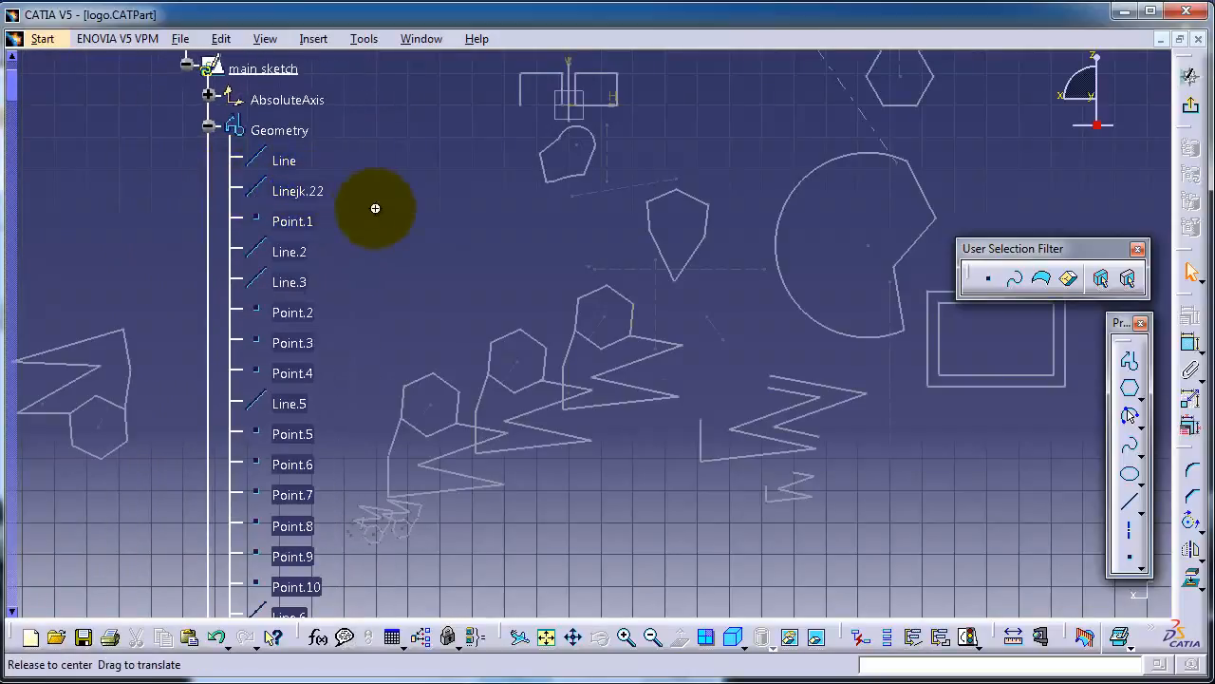
pyautogui.moveTo(375, 208)
pyautogui.mouseDown(button='middle')
pyautogui.moveTo(583, 223)
pyautogui.moveTo(548, 236)
pyautogui.moveTo(304, 217)
pyautogui.moveTo(282, 255)
pyautogui.moveTo(317, 276)
pyautogui.moveTo(463, 292)
pyautogui.moveTo(494, 342)
pyautogui.moveTo(434, 355)
pyautogui.moveTo(493, 399)
pyautogui.moveTo(521, 367)
pyautogui.moveTo(640, 339)
pyautogui.moveTo(686, 351)
pyautogui.moveTo(313, 389)
pyautogui.moveTo(250, 334)
pyautogui.moveTo(272, 347)
pyautogui.mouseUp(button='middle')
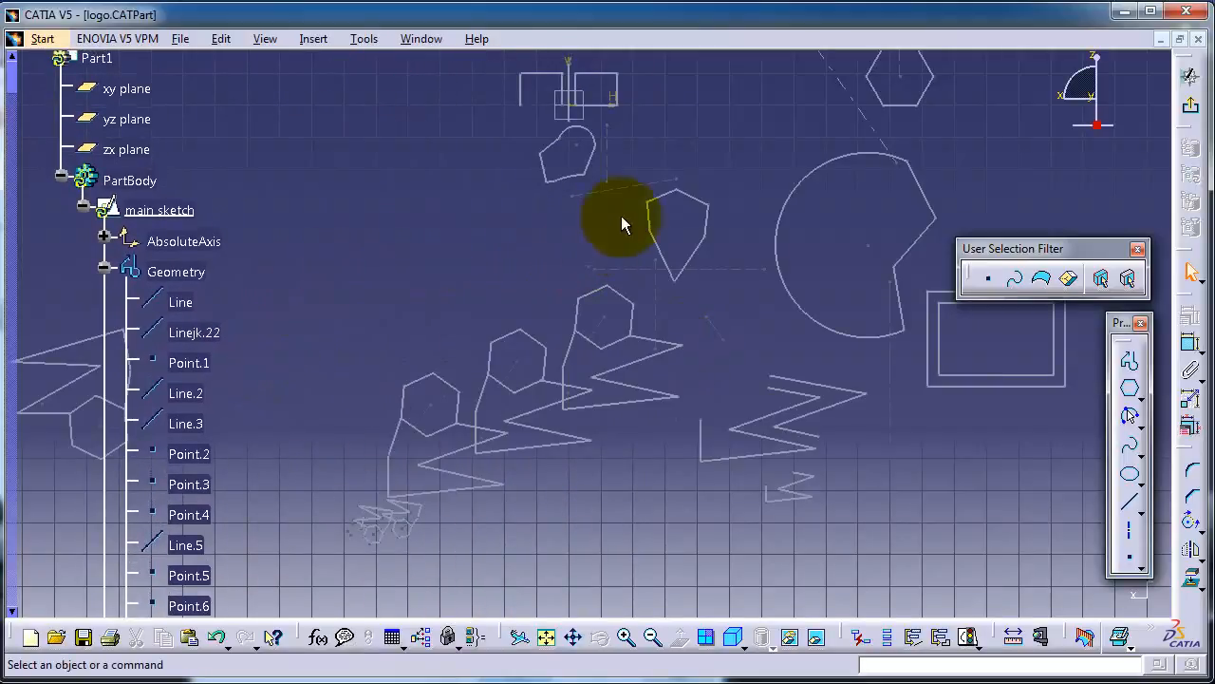
# Toggle view control between the sketch geometry and the specification tree, ending with the geometry active.
pyautogui.click(107, 316)
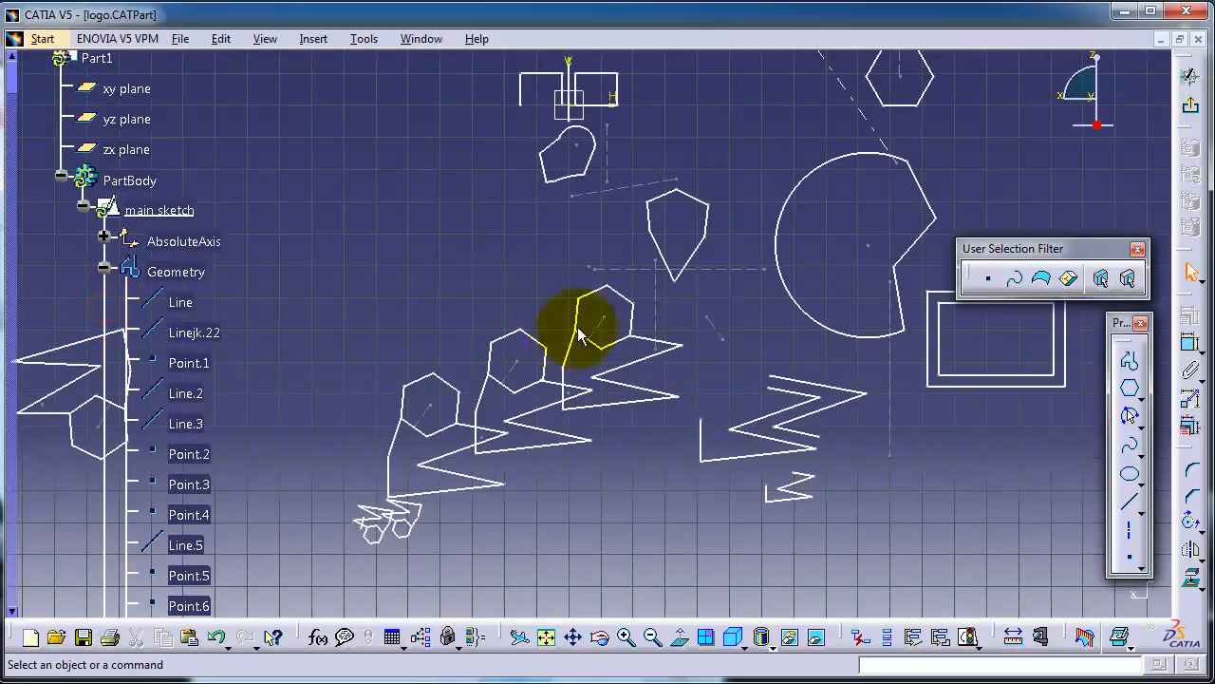
pyautogui.moveTo(548, 254)
pyautogui.mouseDown(button='middle')
pyautogui.moveTo(556, 329)
pyautogui.moveTo(548, 131)
pyautogui.moveTo(543, 156)
pyautogui.moveTo(711, 177)
pyautogui.moveTo(841, 171)
pyautogui.moveTo(563, 127)
pyautogui.mouseUp(button='middle')
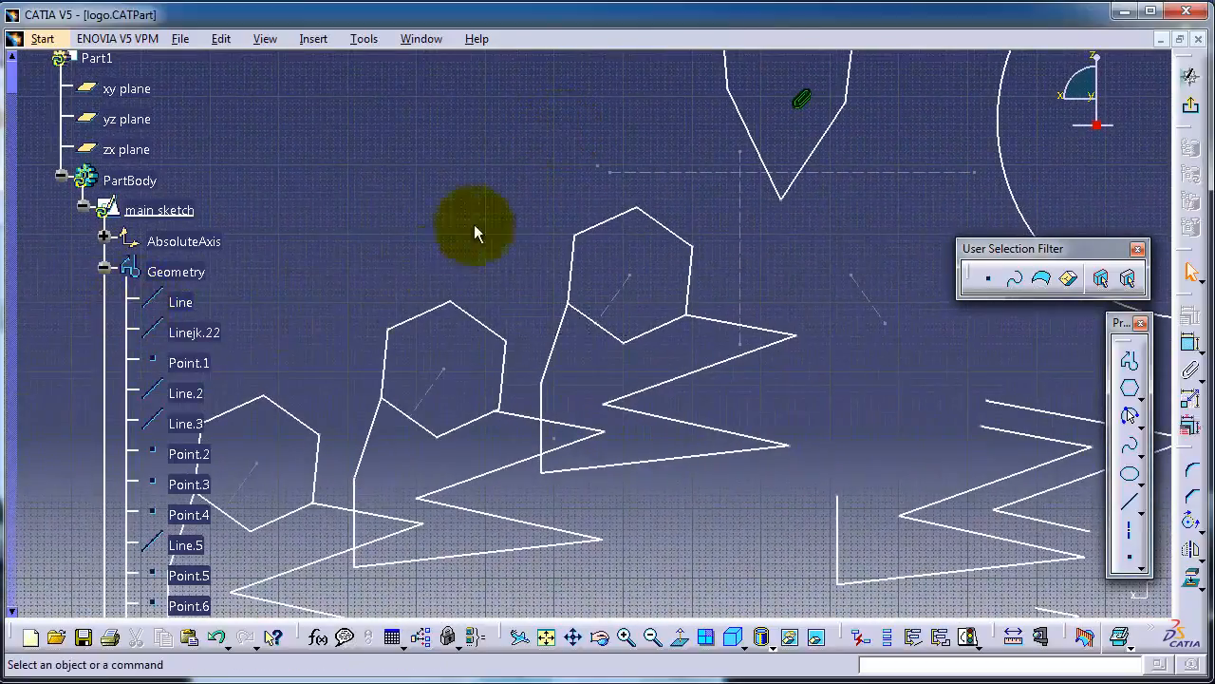
pyautogui.click(105, 339)
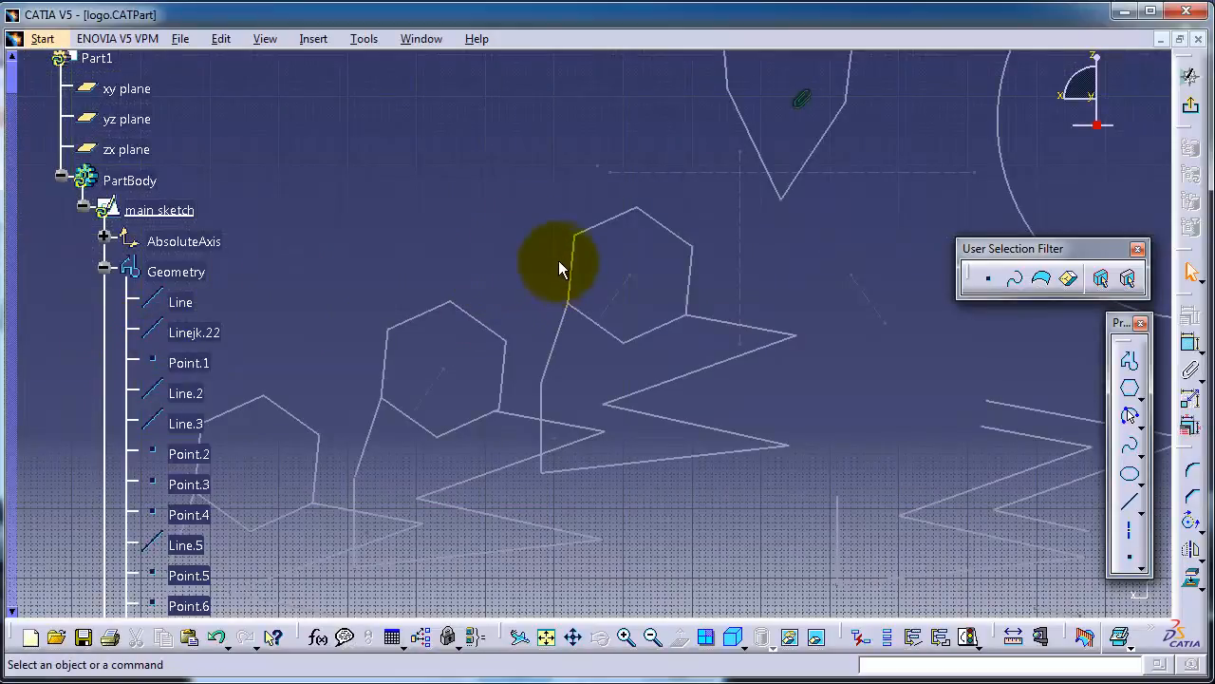
pyautogui.click(454, 235)
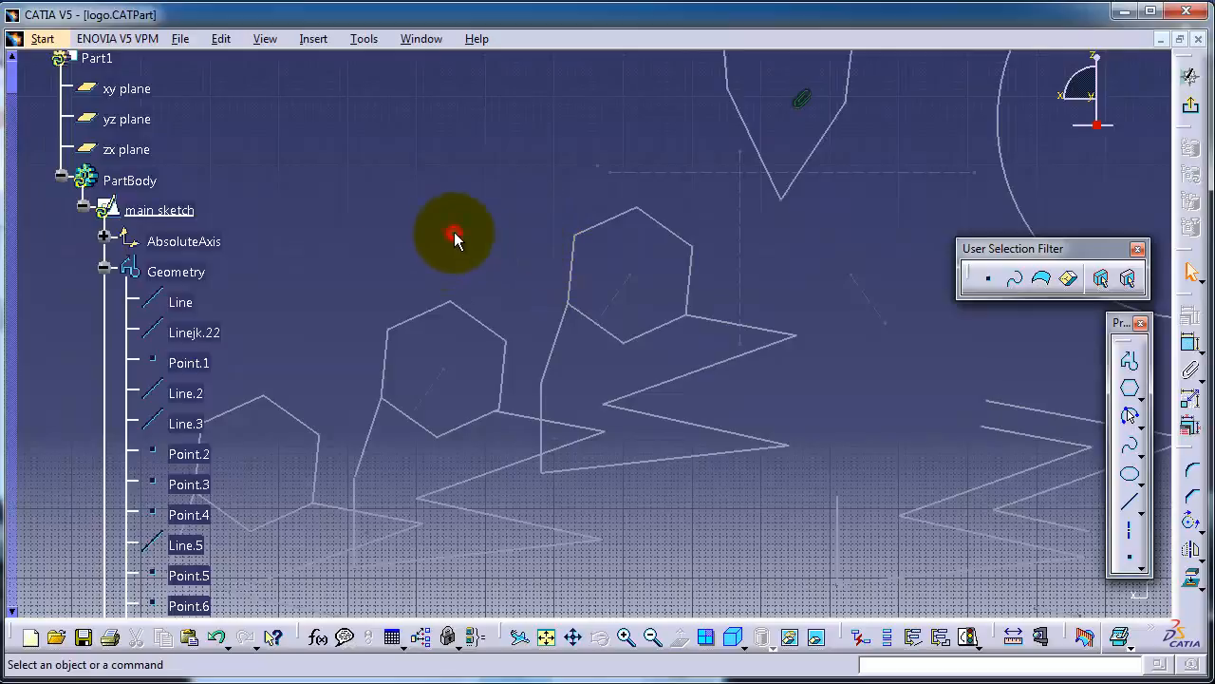
pyautogui.click(103, 358)
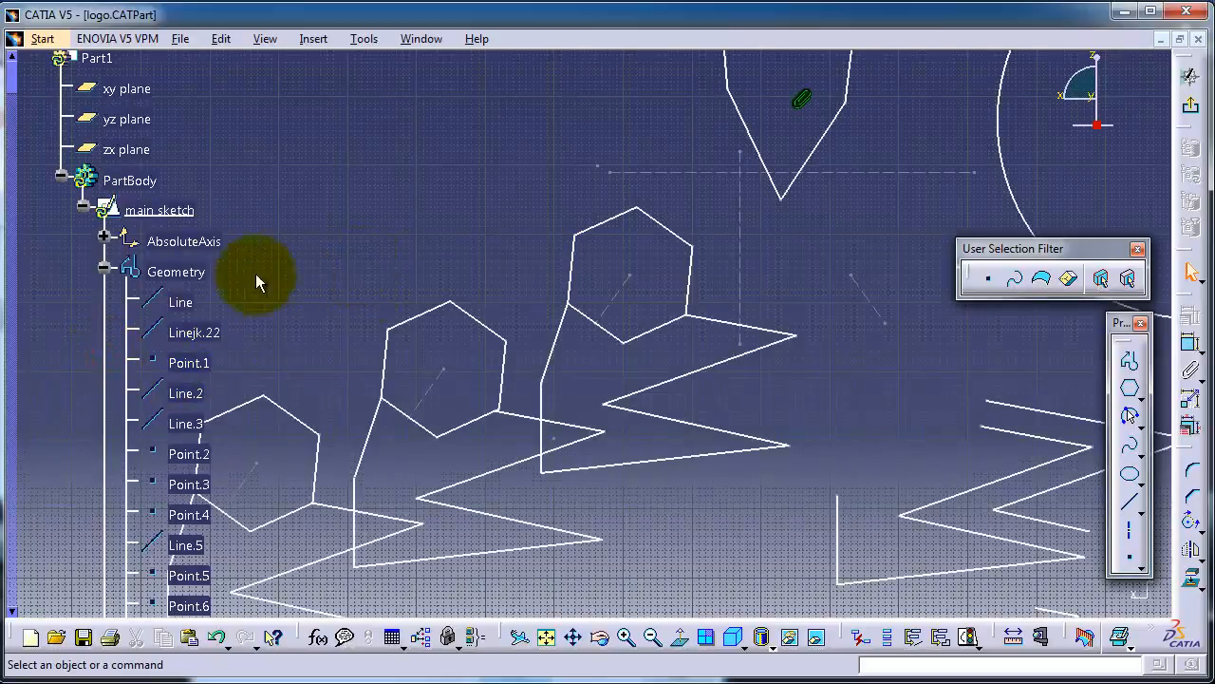
# Collapse the main sketch's Geometry branch in the specification tree and exit the sketch.
pyautogui.click(104, 267)
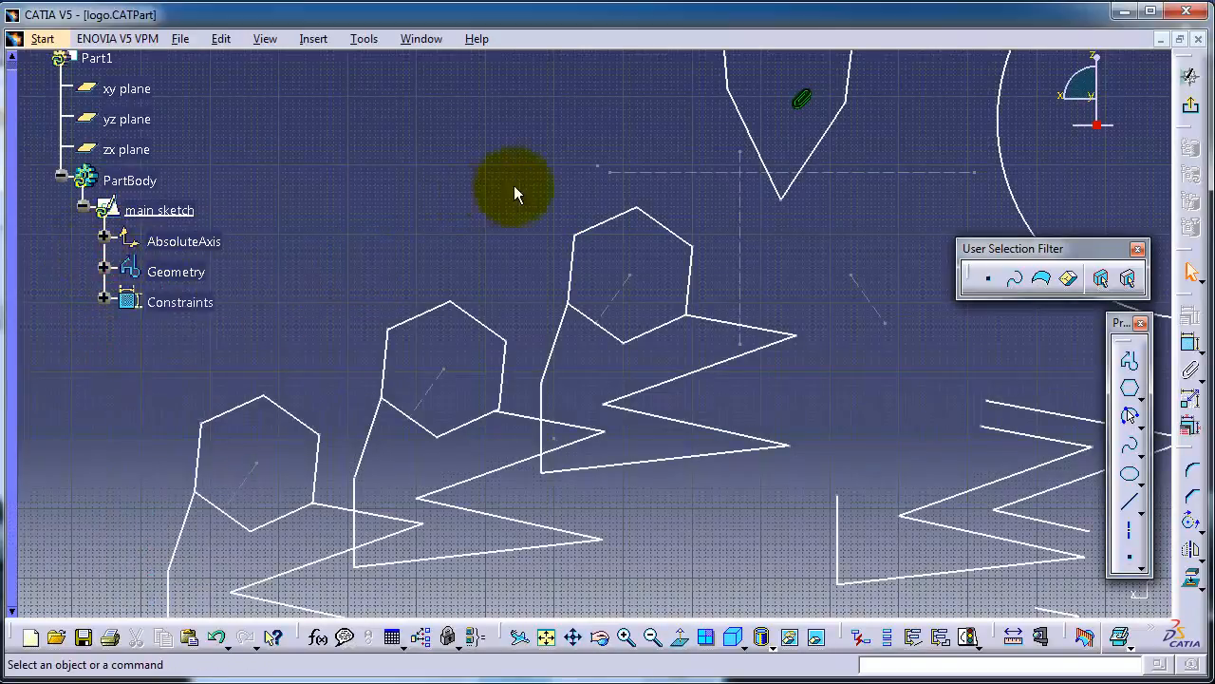
pyautogui.moveTo(513, 193); pyautogui.dragTo(510, 195, button='middle')
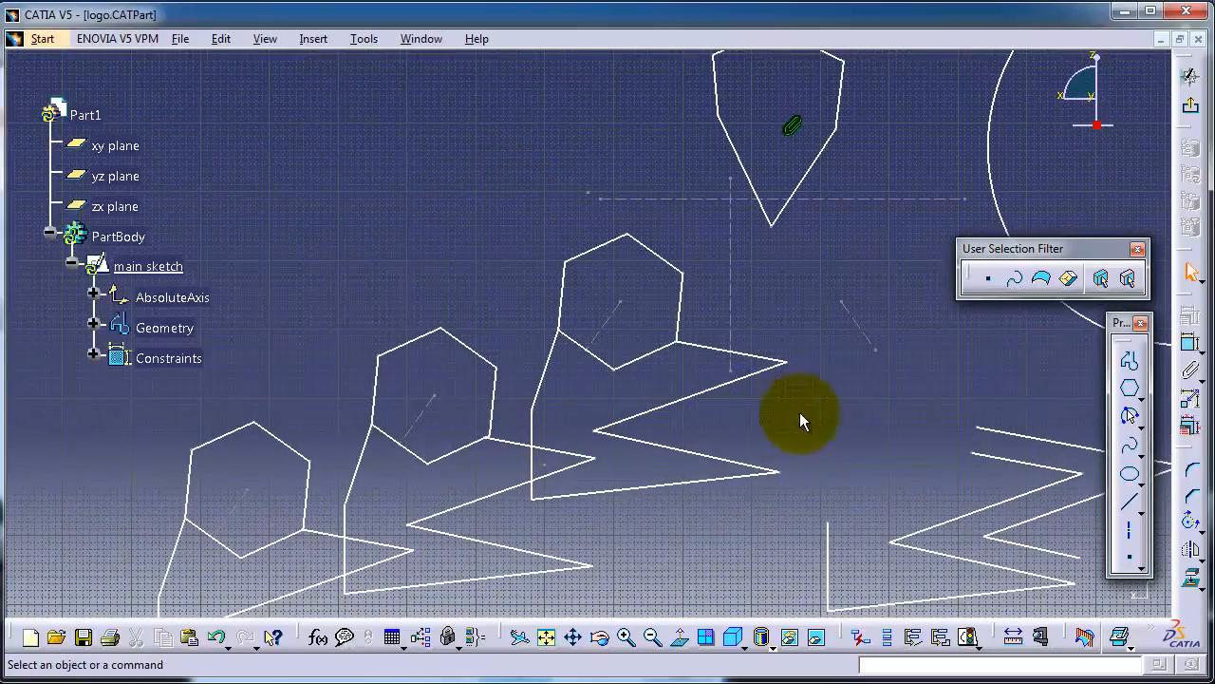
pyautogui.moveTo(800, 412)
pyautogui.mouseDown(button='middle')
pyautogui.moveTo(811, 352)
pyautogui.moveTo(785, 312)
pyautogui.moveTo(816, 302)
pyautogui.mouseUp(button='middle')
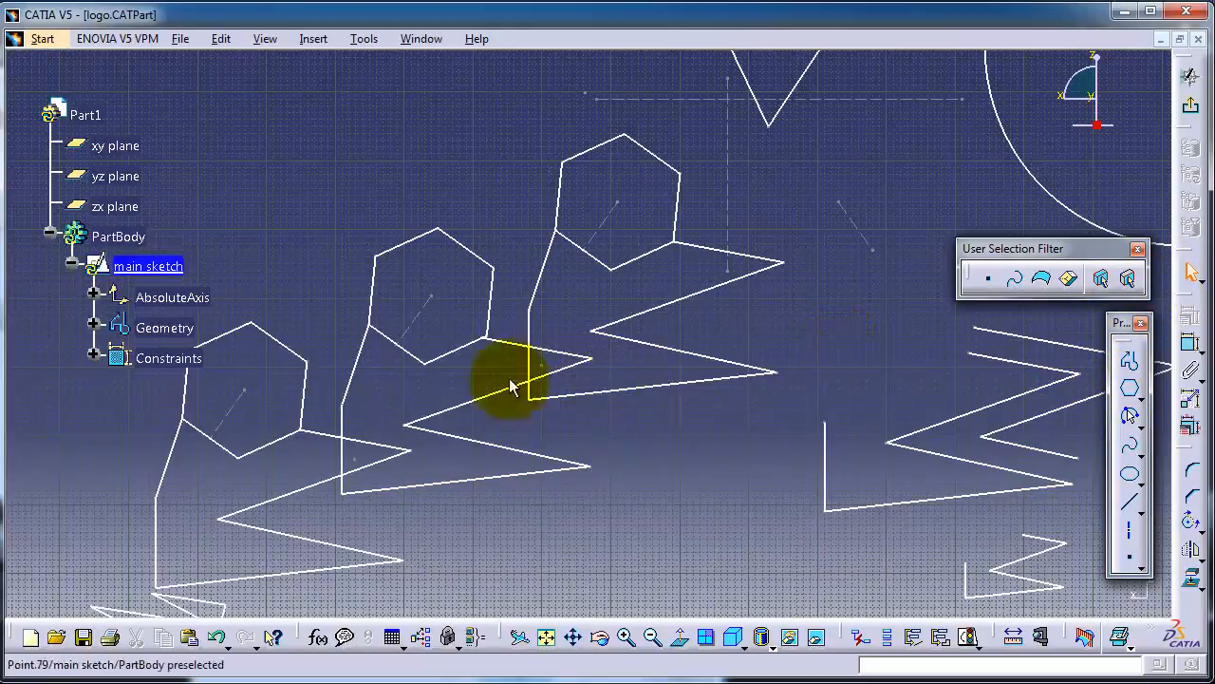
pyautogui.moveTo(488, 421)
pyautogui.mouseDown(button='middle')
pyautogui.moveTo(533, 410)
pyautogui.moveTo(556, 367)
pyautogui.moveTo(557, 319)
pyautogui.mouseUp(button='middle')
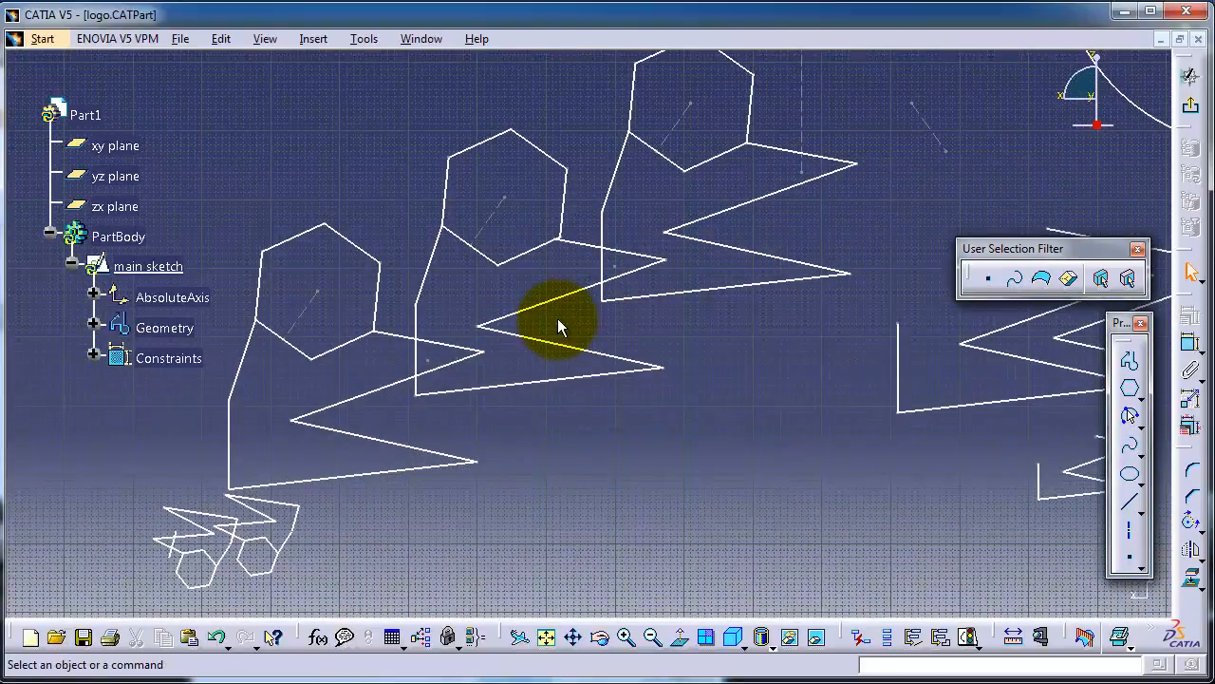
pyautogui.click(1192, 112)
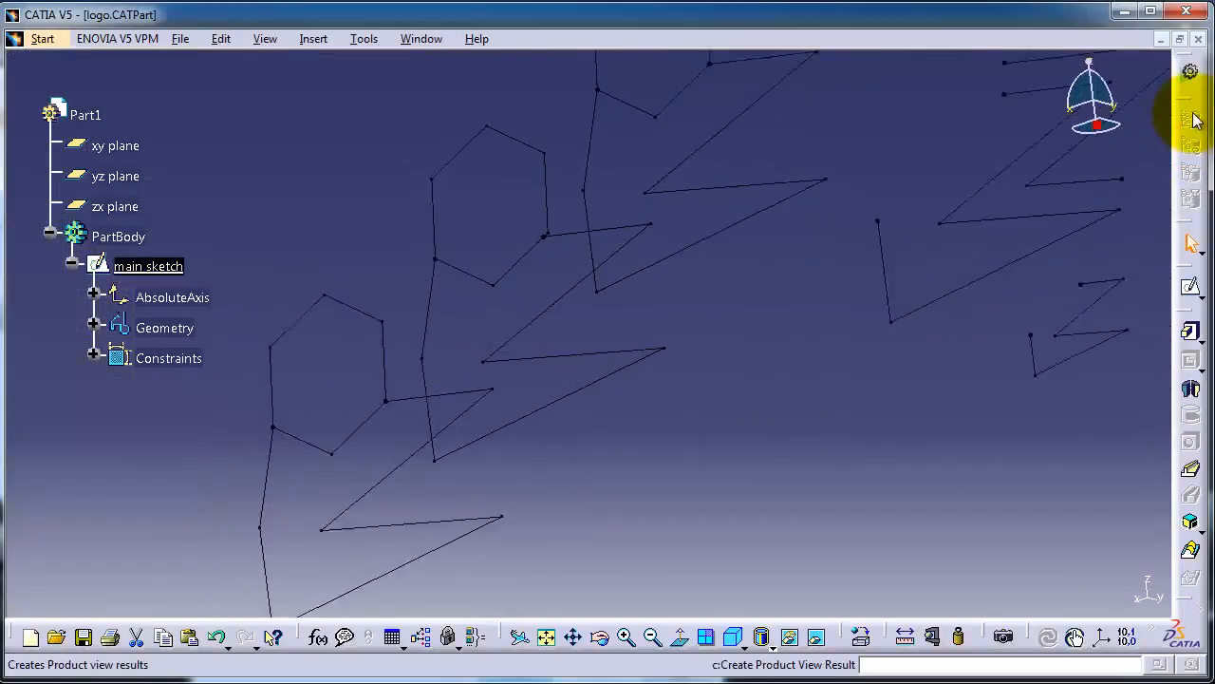